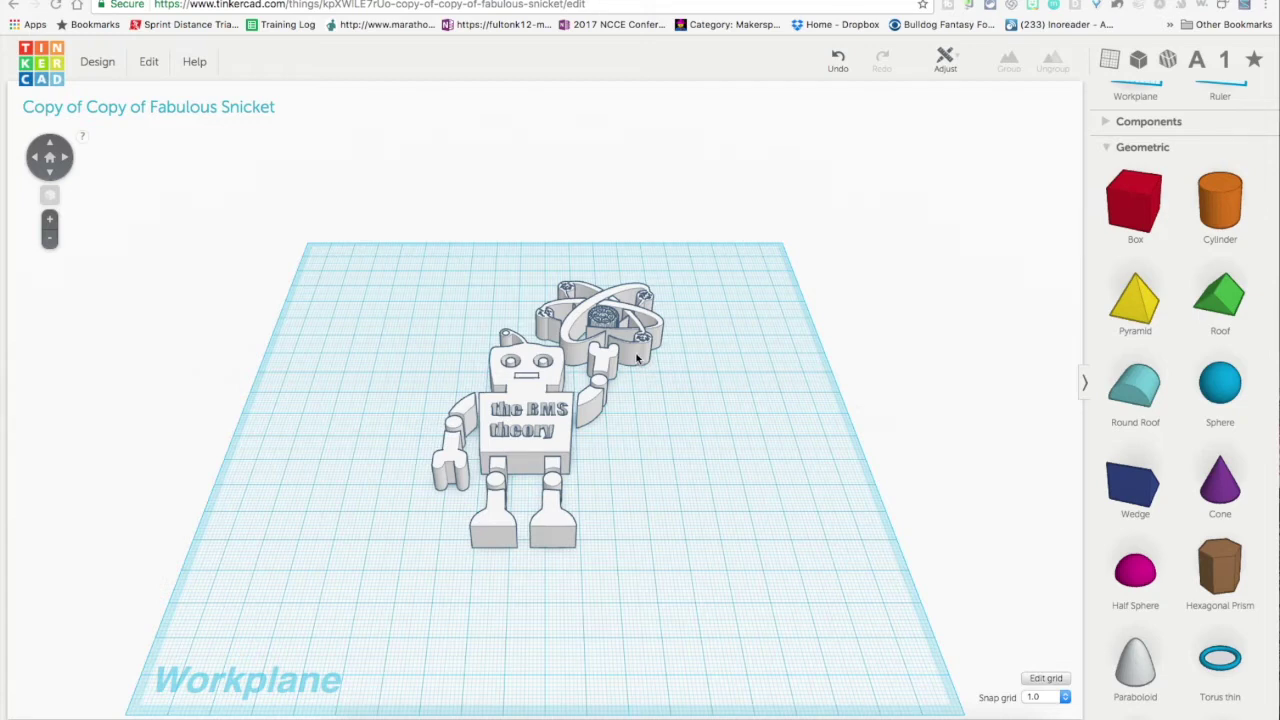
Tilt the view to look straight down on the robot and atom, zoom in, then zoom back out
left_click(55, 145)
left_click(58, 148)
left_click(50, 160)
left_click(51, 147)
left_click(51, 147)
left_click(51, 220)
left_click(51, 220)
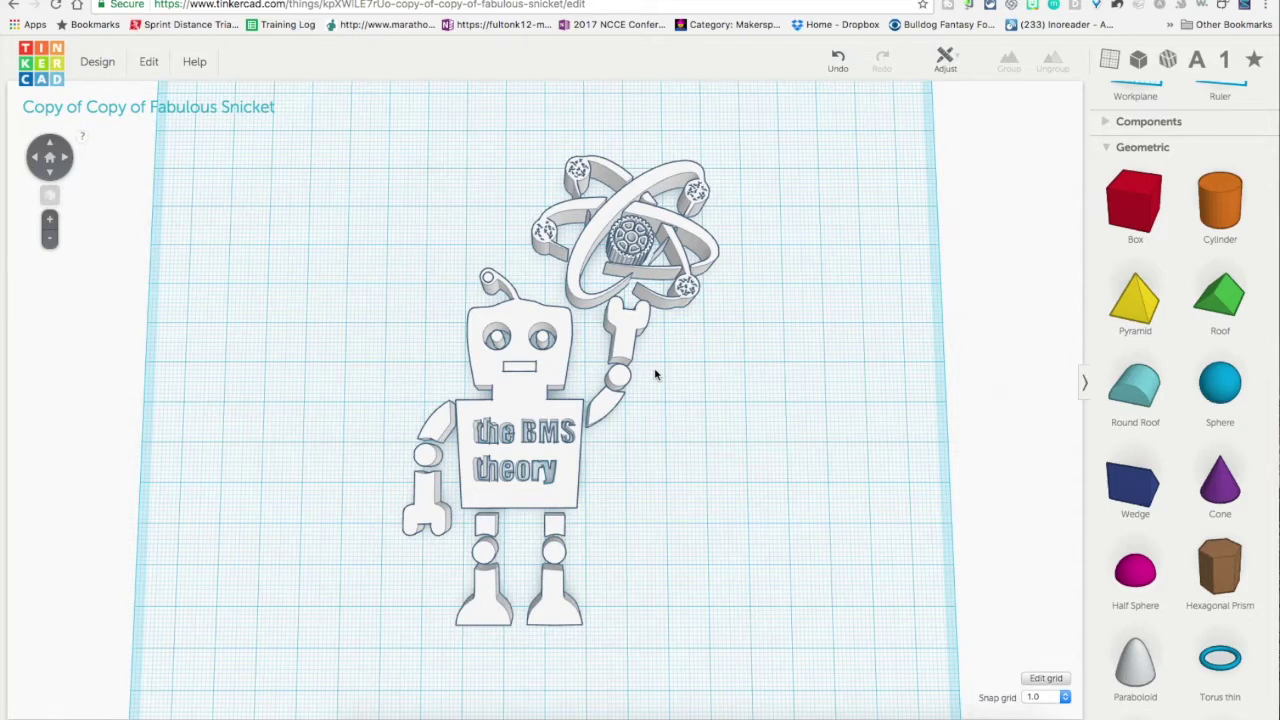
left_click(49, 242)
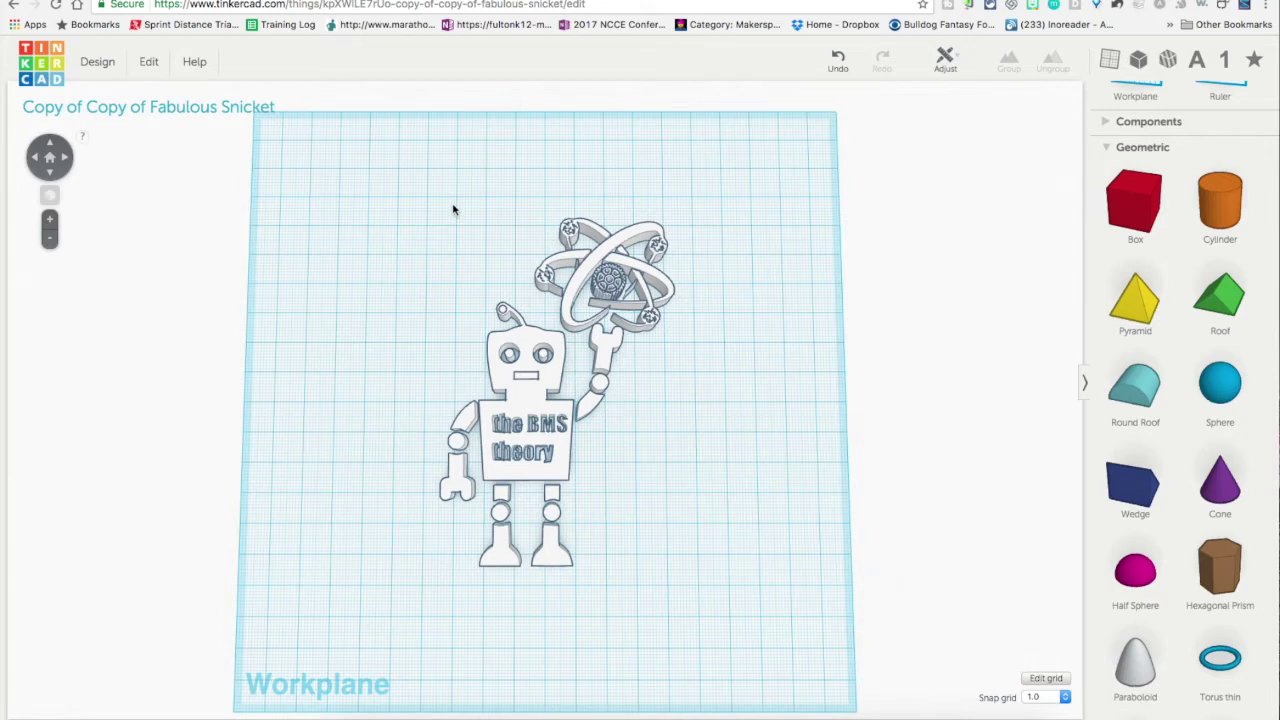
Drag a marquee around the robot and atom model so both are selected
left_click(528, 340)
left_click(402, 287)
left_click_drag(420, 211, 703, 580)
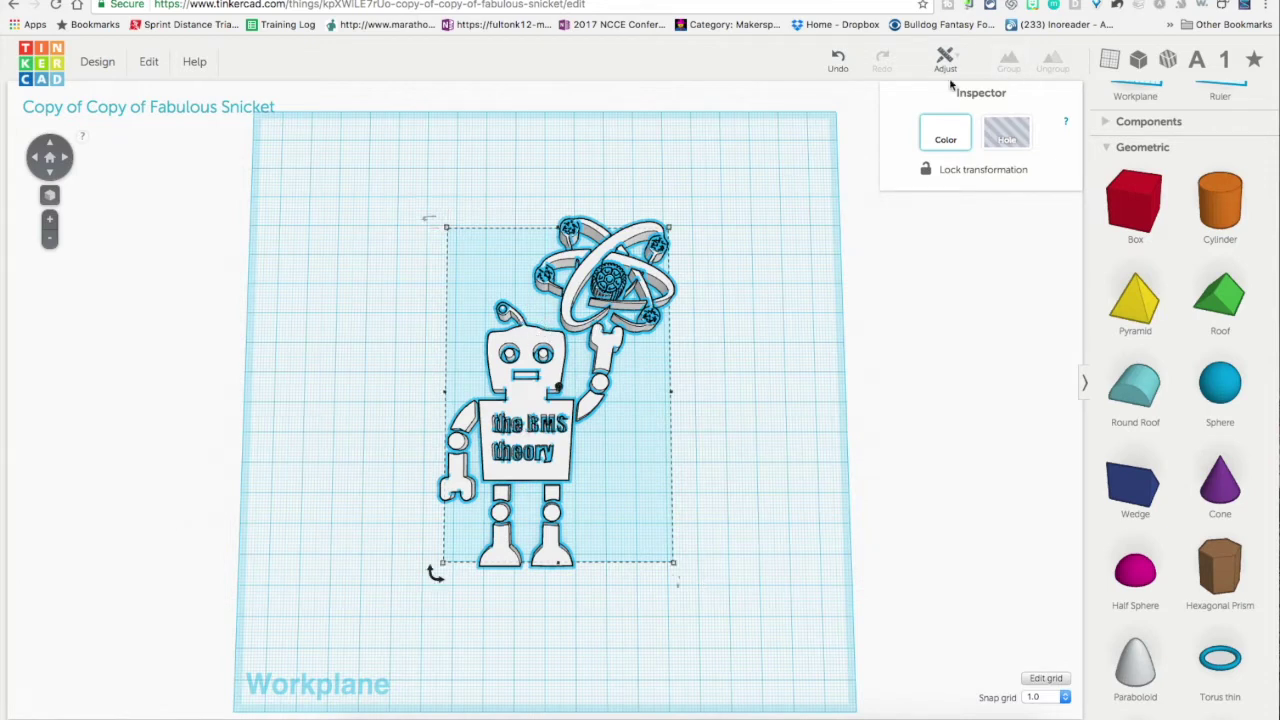
Move the robot up and left on the workplane
left_click(508, 332)
left_click(518, 338)
left_click_drag(505, 334, 532, 312)
left_click(723, 401)
Try out a test box and ruler beside the atom ring, then remove both
left_click(52, 172)
left_click_drag(1133, 203, 345, 285)
left_click(38, 153)
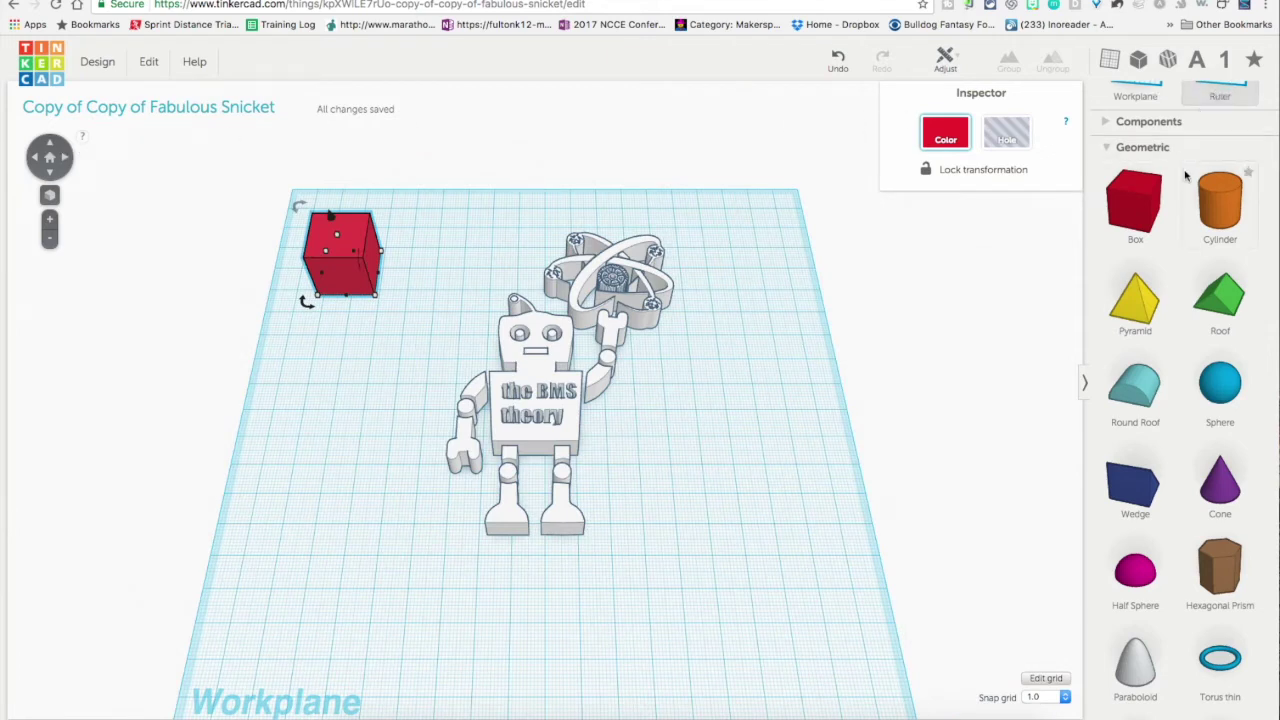
scroll(1185, 176, "up", 5)
left_click_drag(1208, 312, 430, 537)
left_click(414, 556)
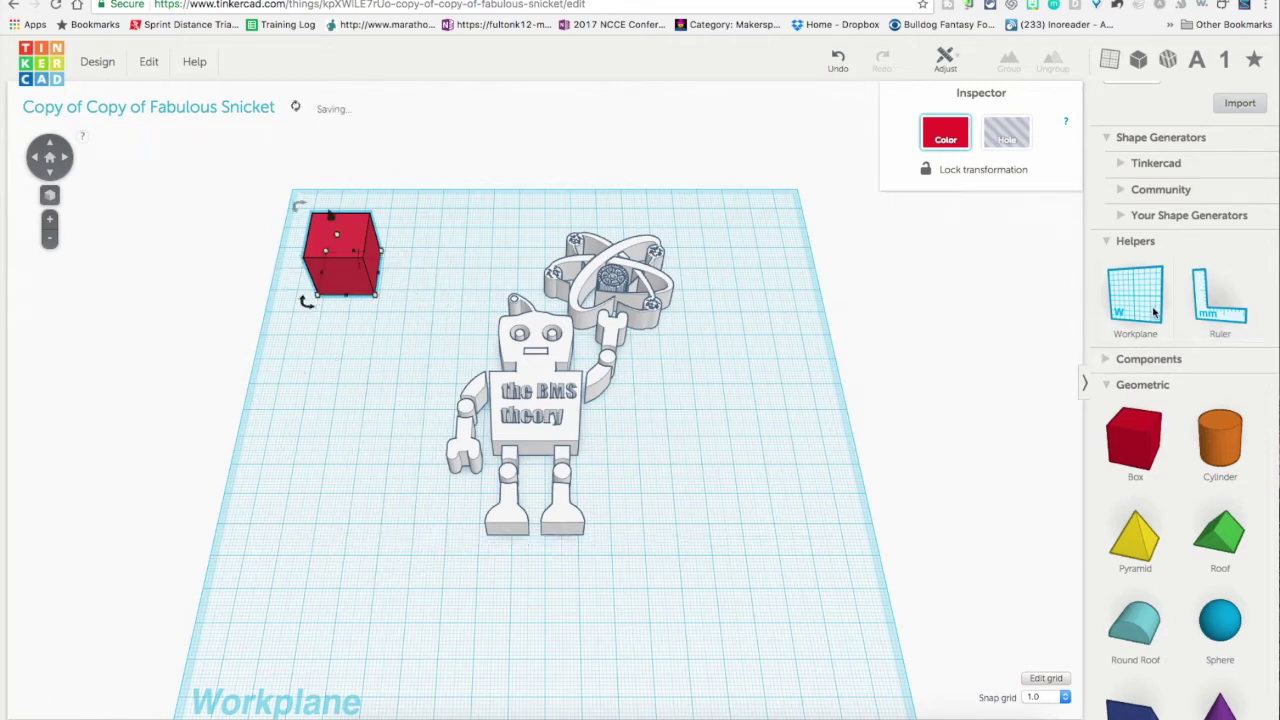
left_click_drag(1183, 311, 452, 527)
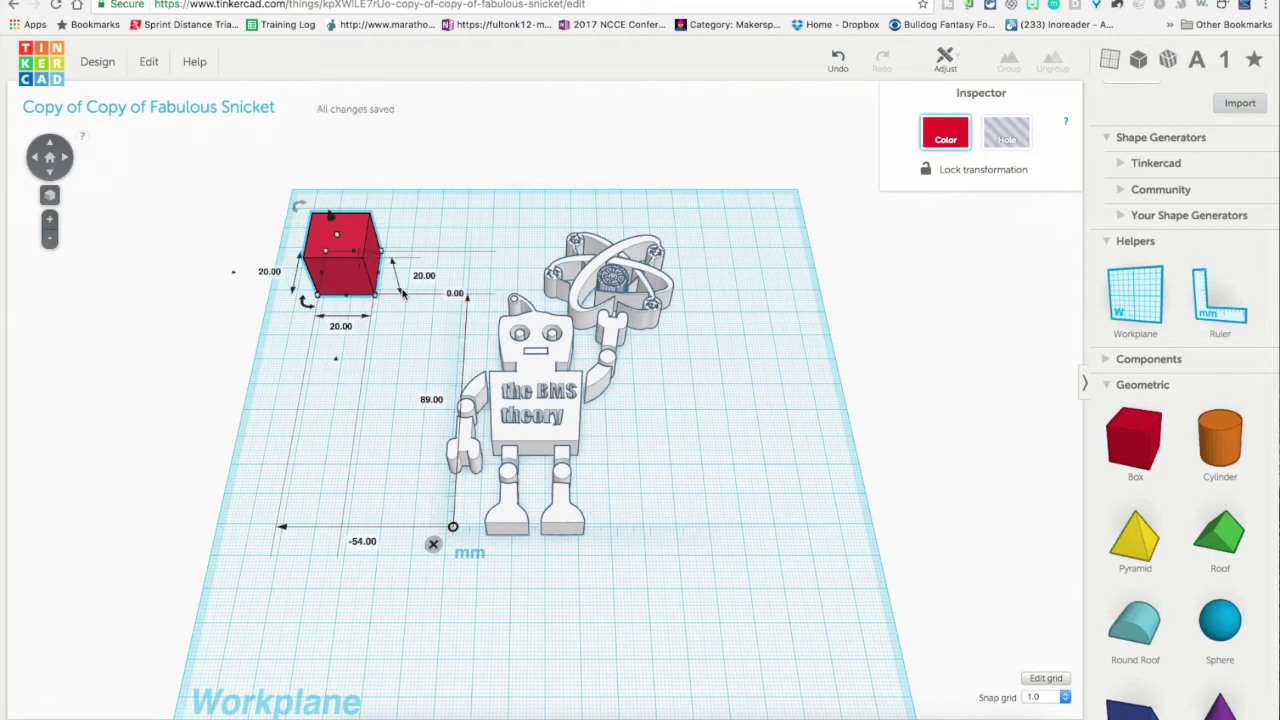
left_click(433, 544)
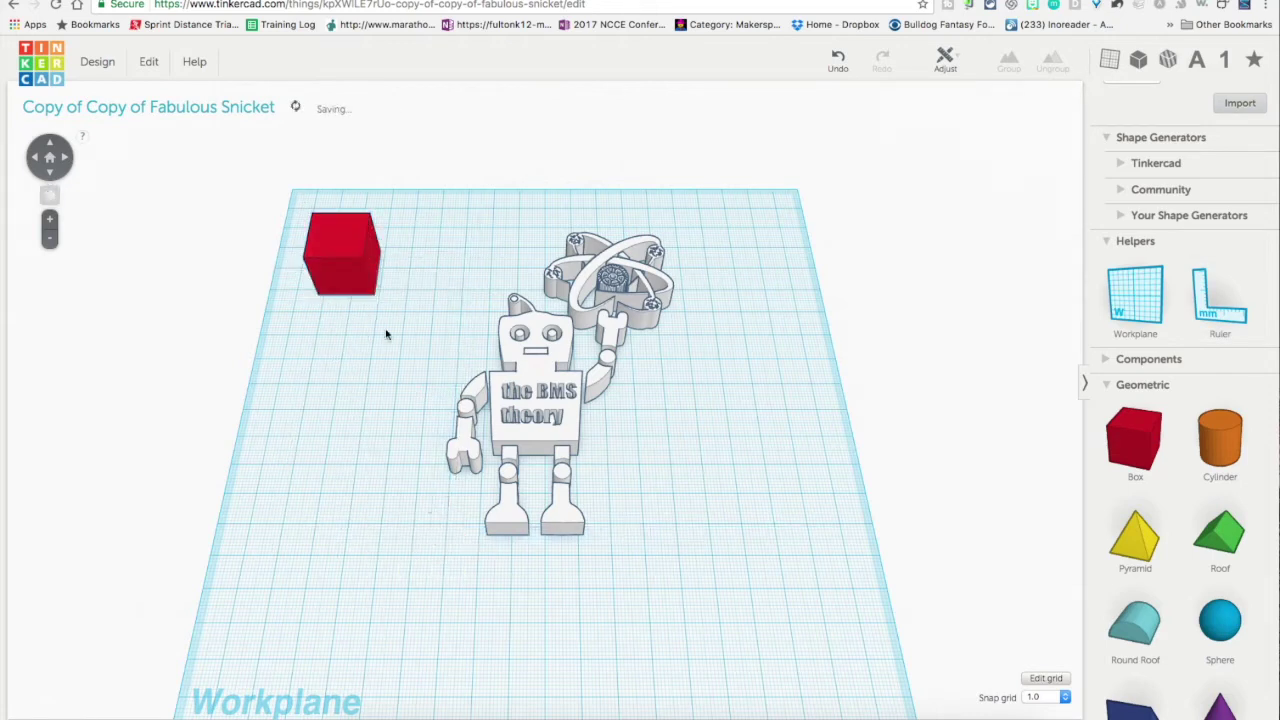
left_click(348, 279)
key("Delete")
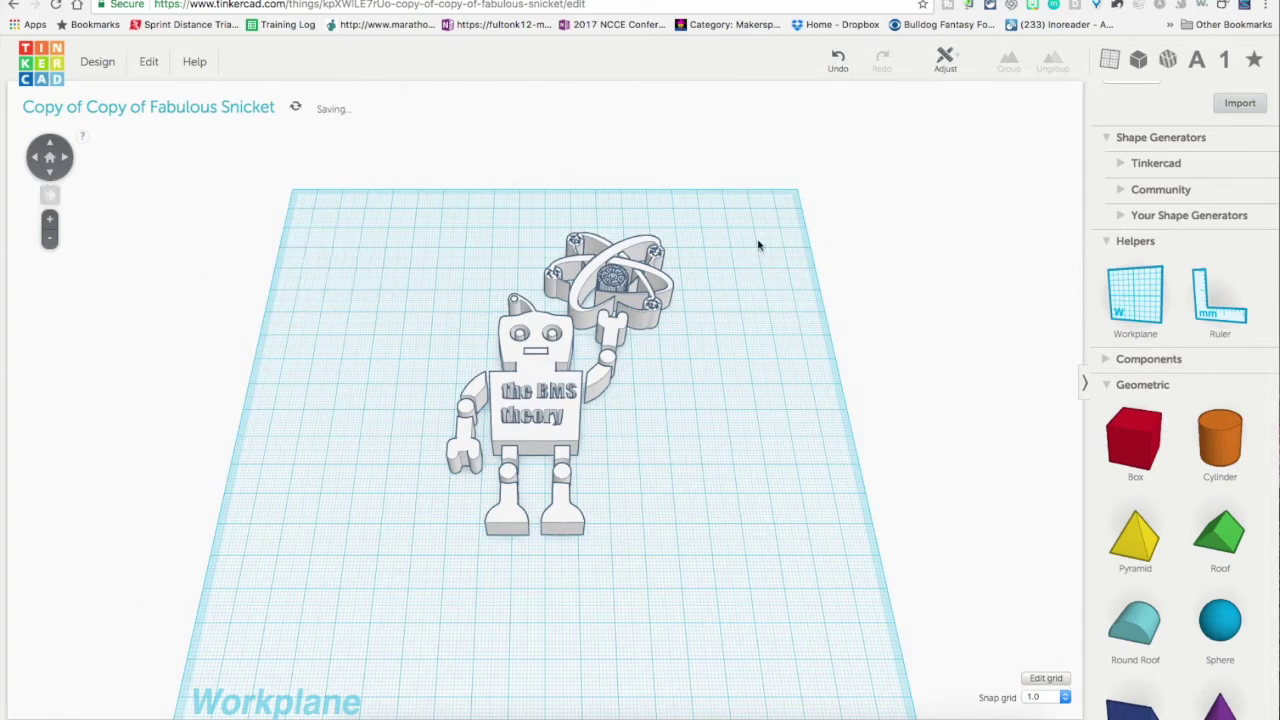
Place a ruler at the robot's lower-left corner to read its 74.63 × 111.42 mm footprint
left_click(1219, 300)
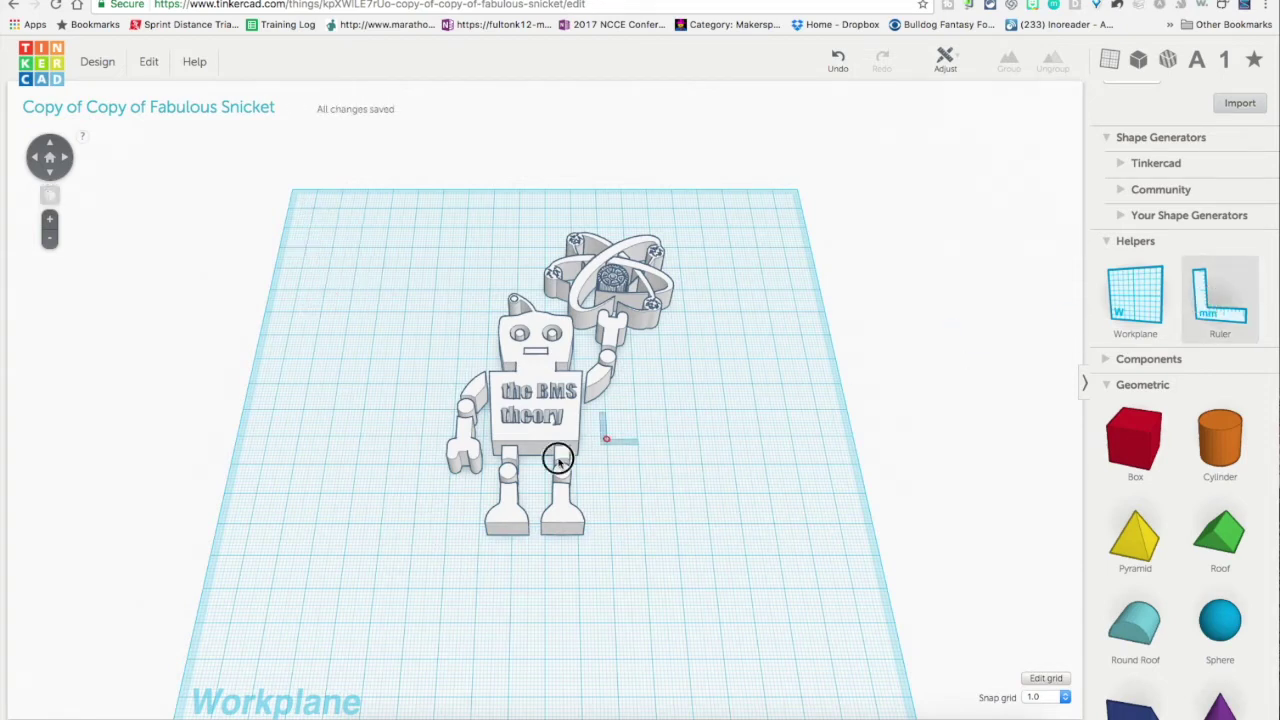
left_click(438, 550)
left_click(516, 440)
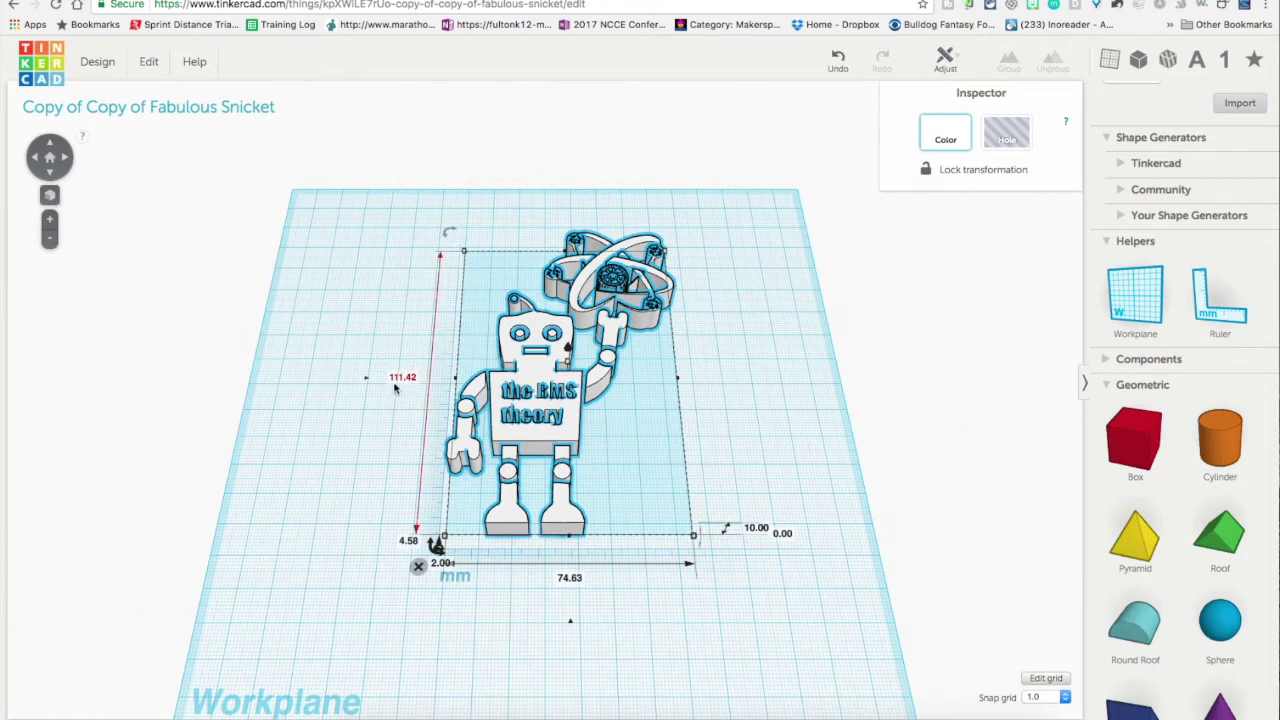
Slide the robot right and drop a 20 mm red box on the workplane to its left
left_click_drag(545, 408, 680, 405)
left_click_drag(1137, 443, 330, 311)
left_click(700, 424)
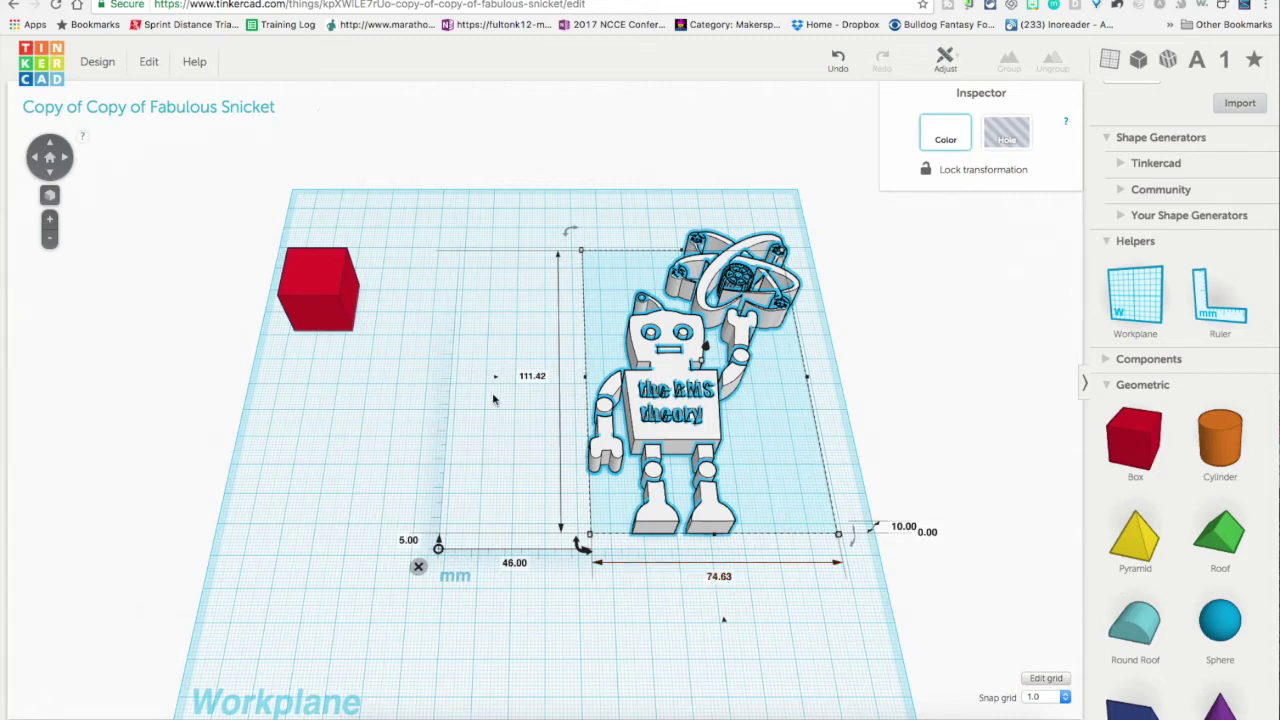
left_click(318, 283)
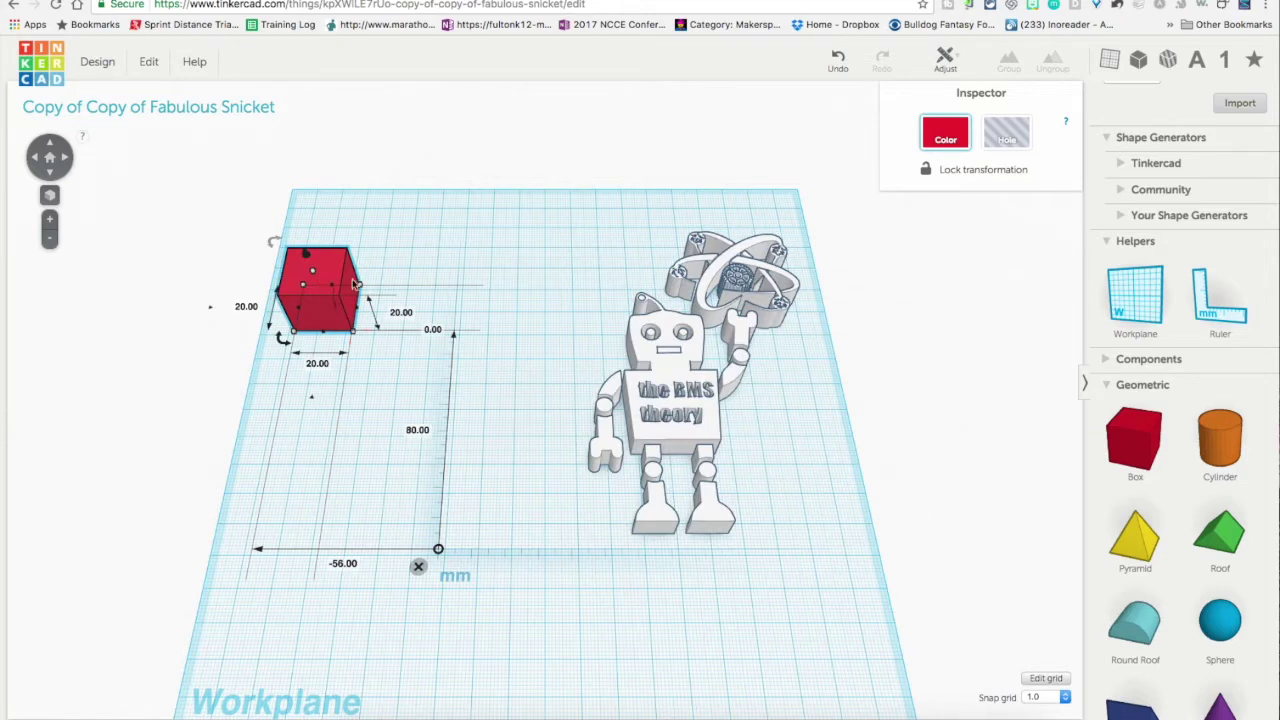
Put a ruler at the red box's corner and resize it to 76 mm long by 113 mm wide
left_click(418, 566)
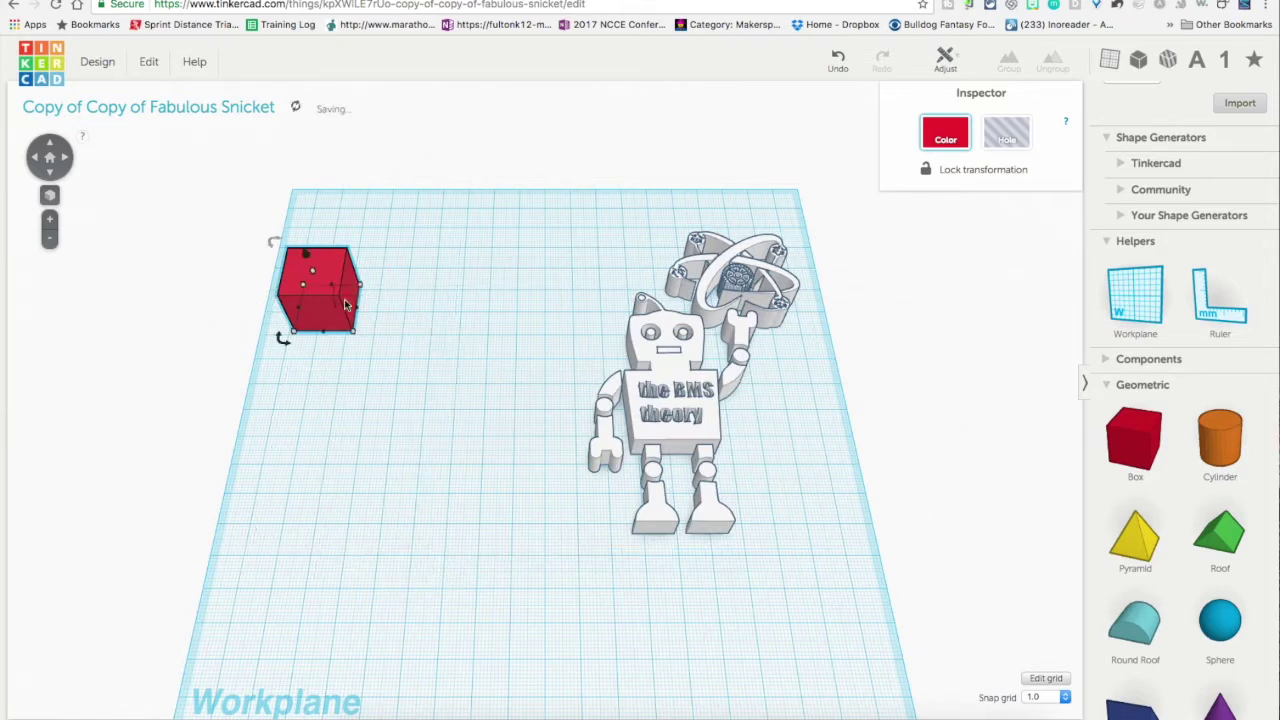
left_click_drag(328, 300, 379, 344)
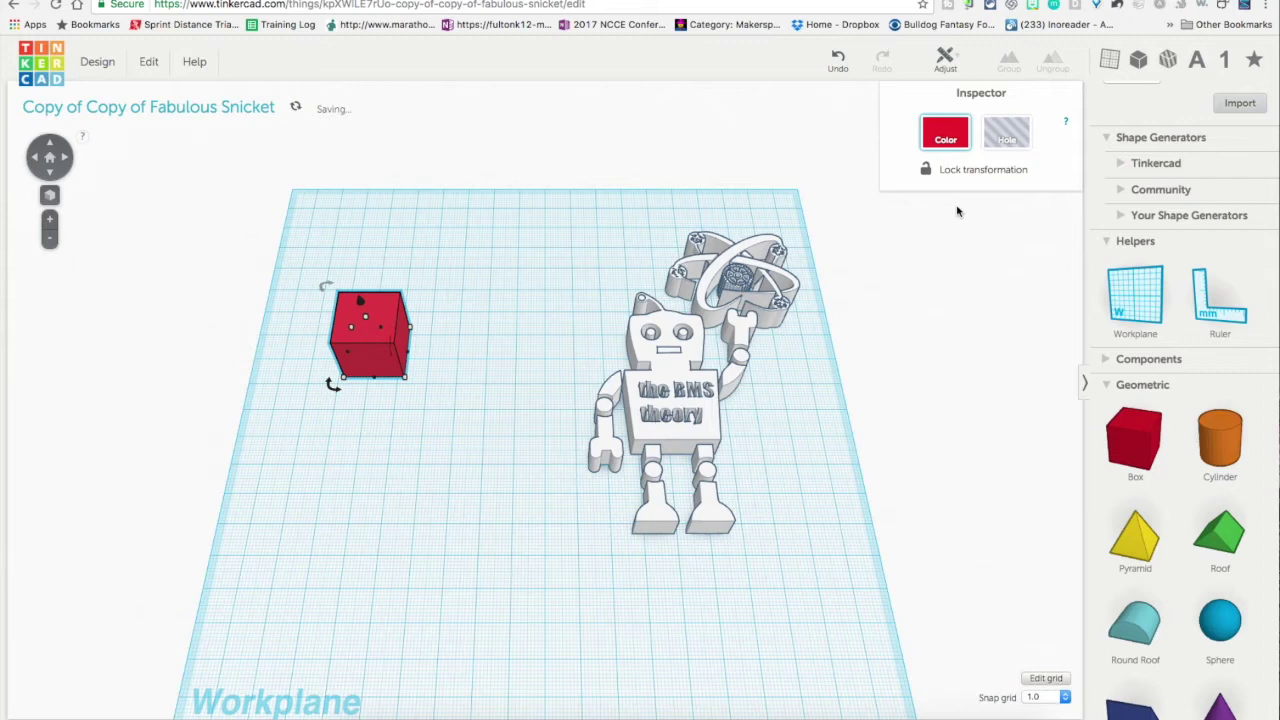
left_click(1220, 296)
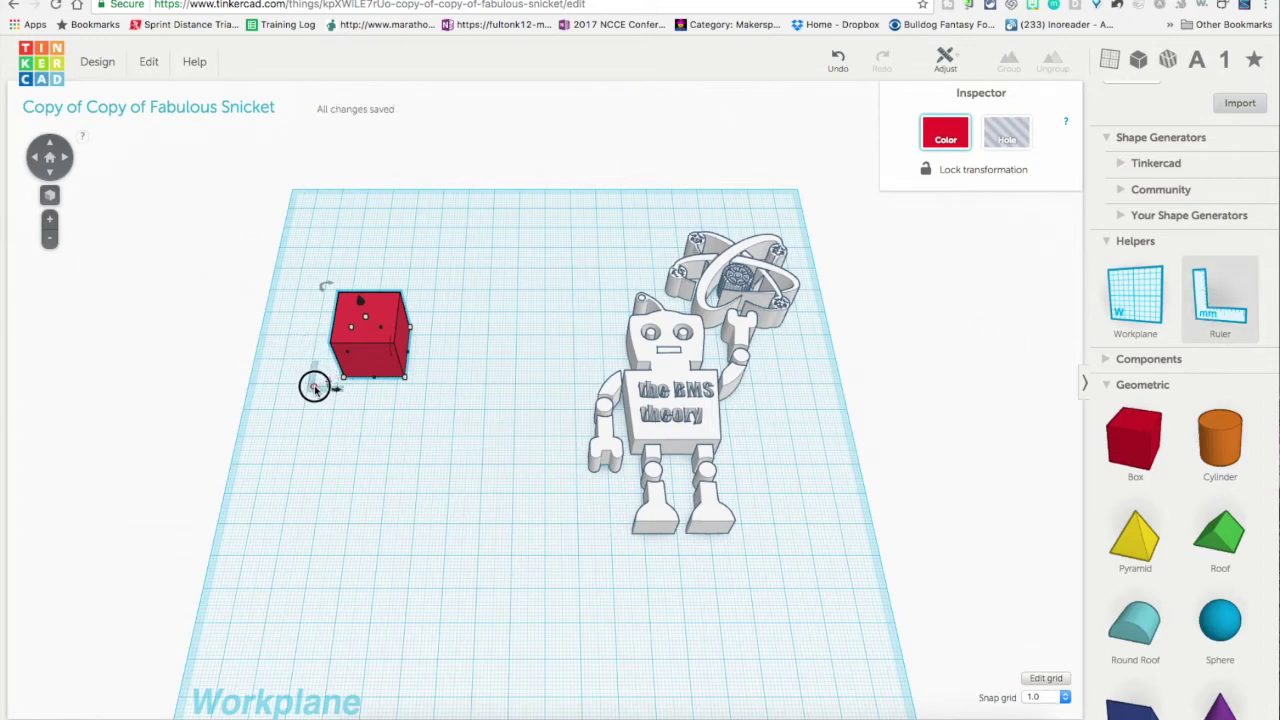
left_click(313, 384)
left_click(374, 411)
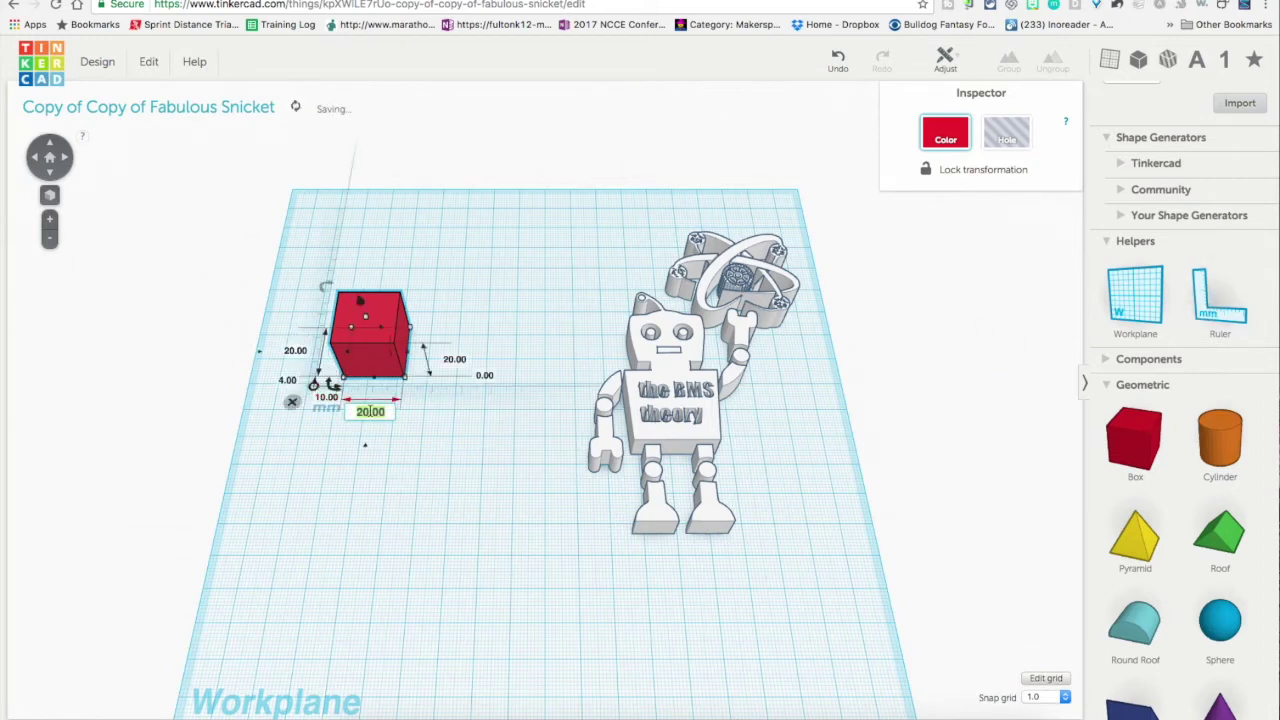
type("76")
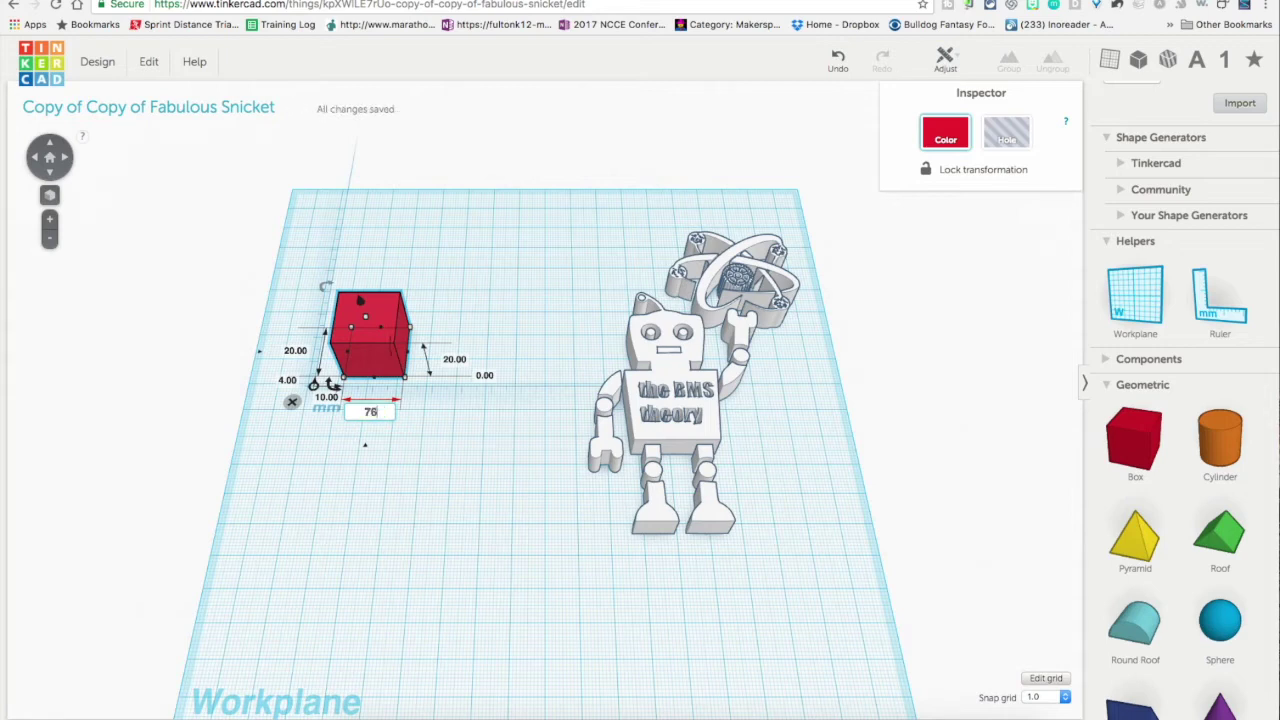
key("Return")
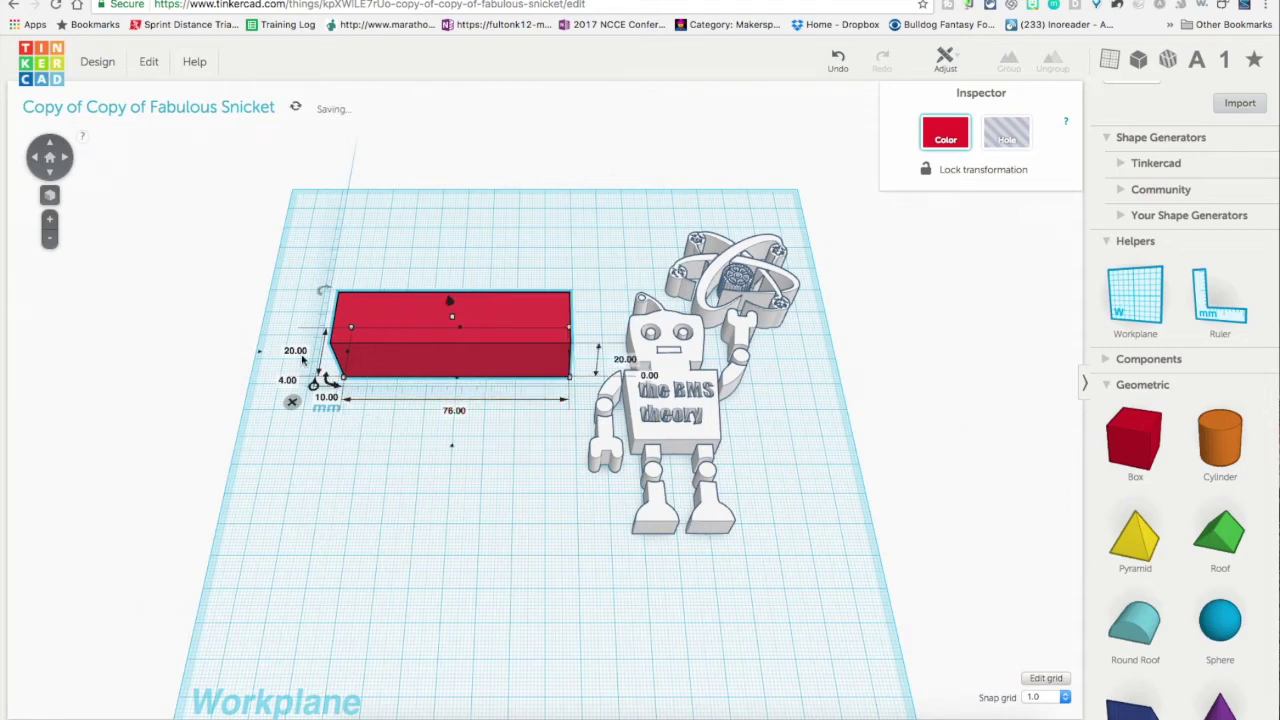
left_click(296, 351)
type("1")
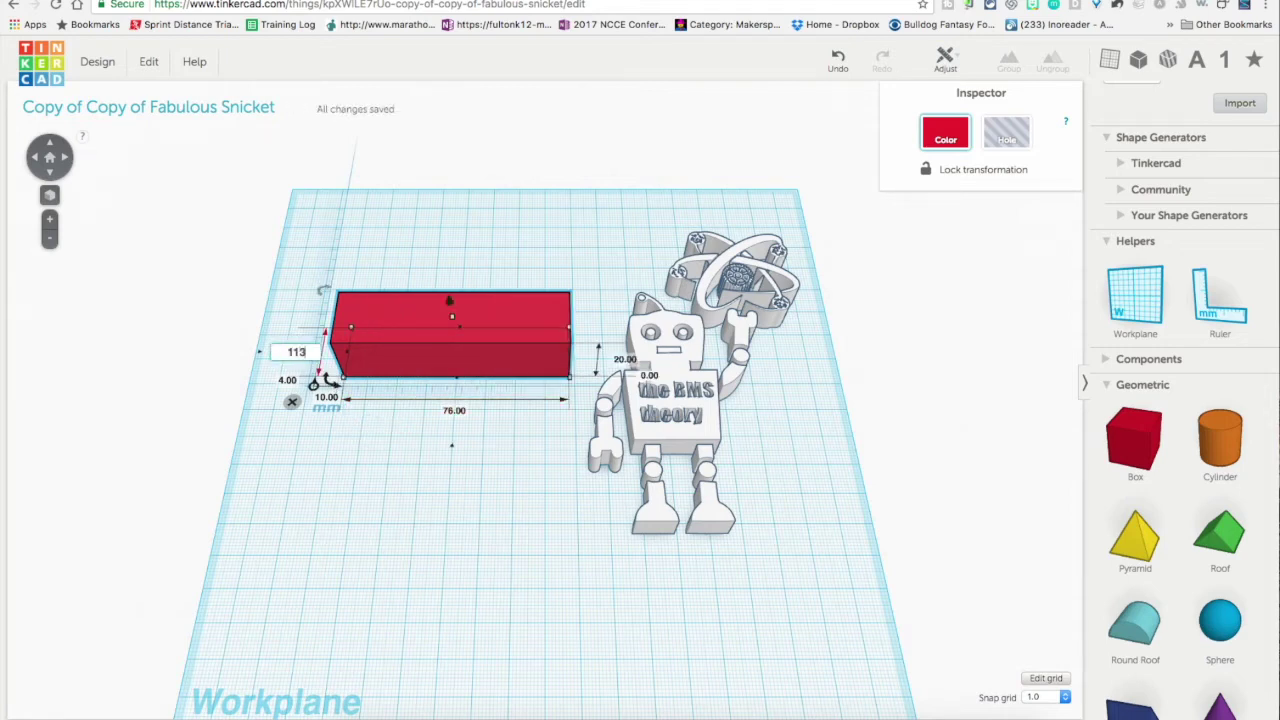
type("13")
key("Return")
left_click_drag(394, 306, 368, 468)
Reduce the box's height to 3 mm, then to 2 mm, making a thin plate
left_click(47, 150)
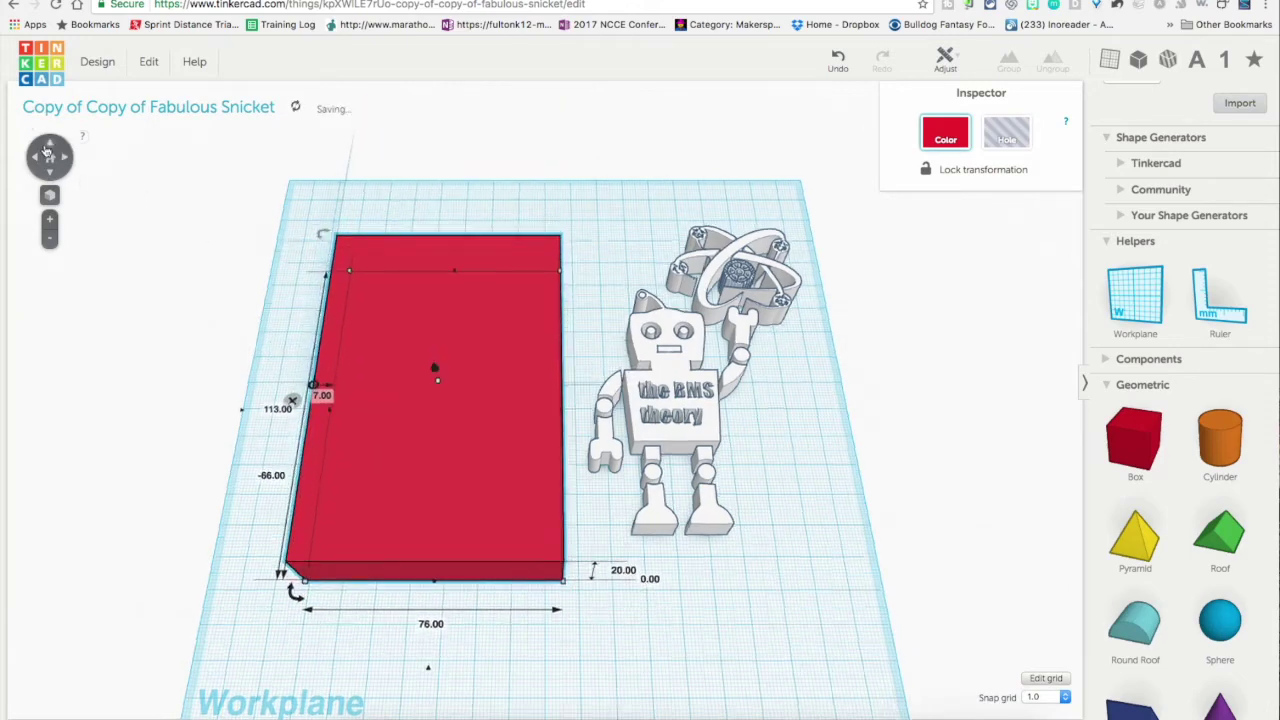
left_click(50, 171)
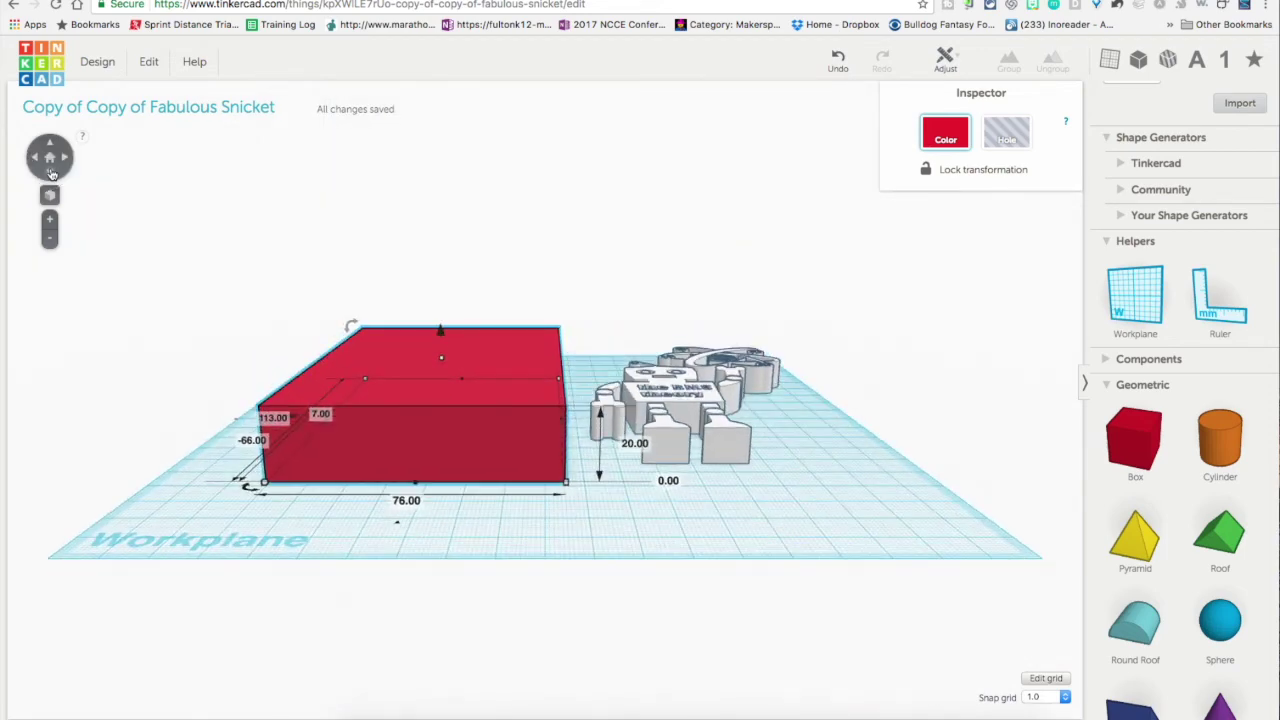
left_click(636, 444)
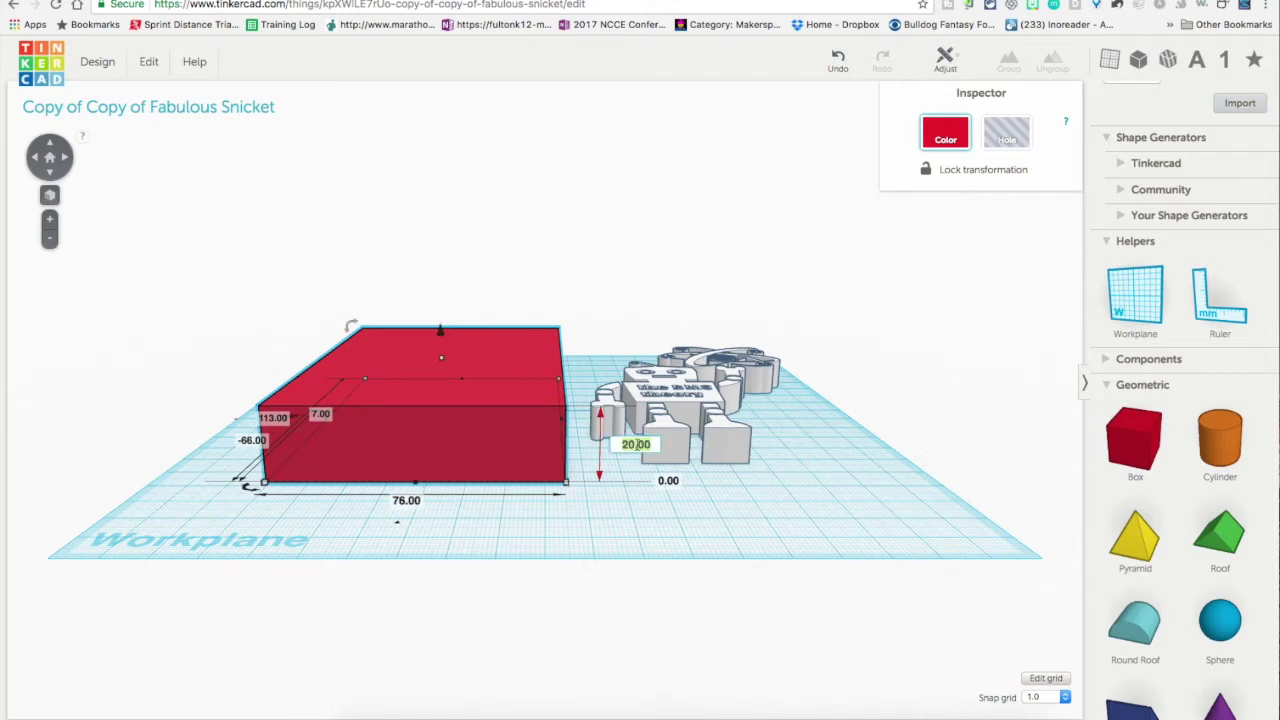
type("3")
key("Return")
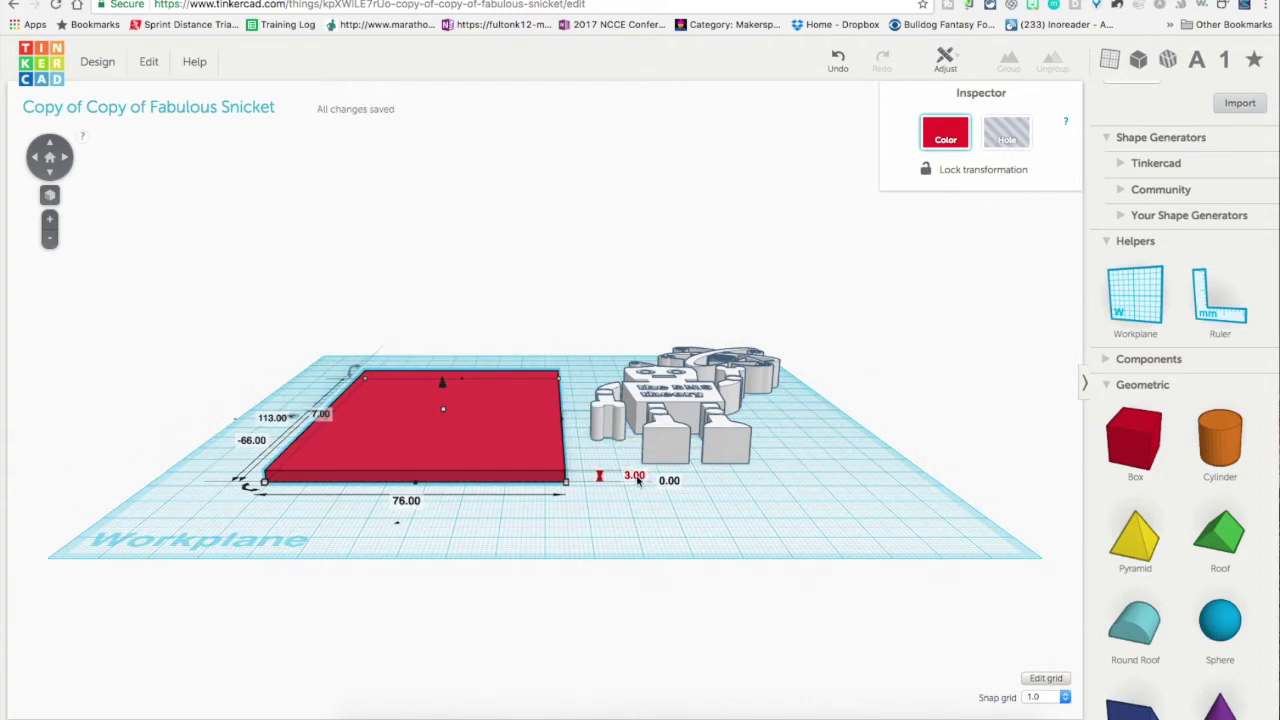
left_click(635, 476)
type("2")
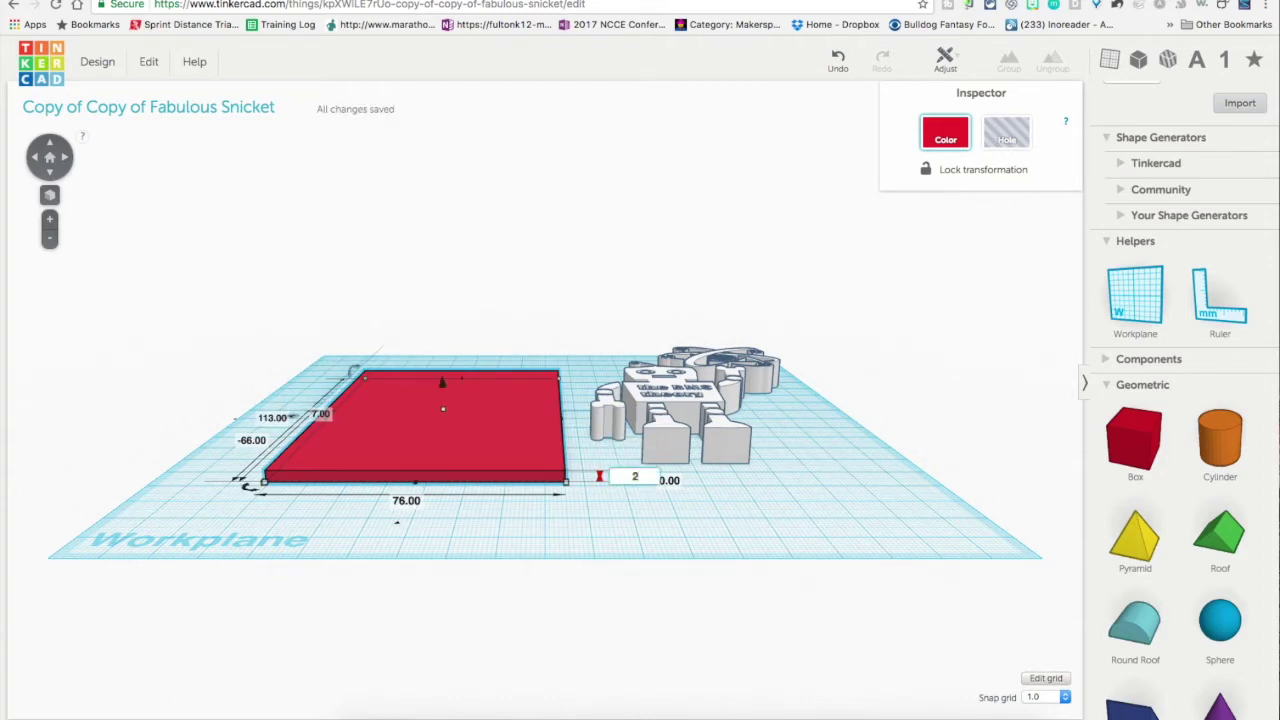
key("Return")
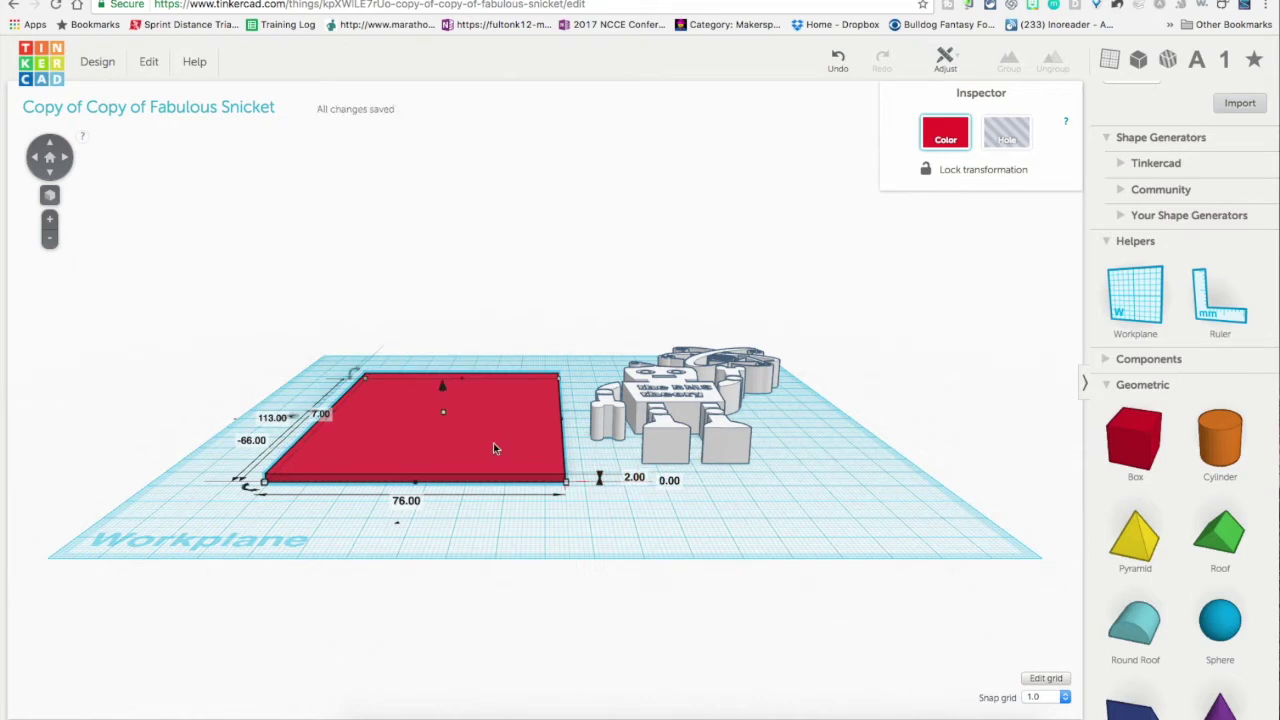
Raise the robot to a 2 mm elevation above the workplane
left_click(657, 404)
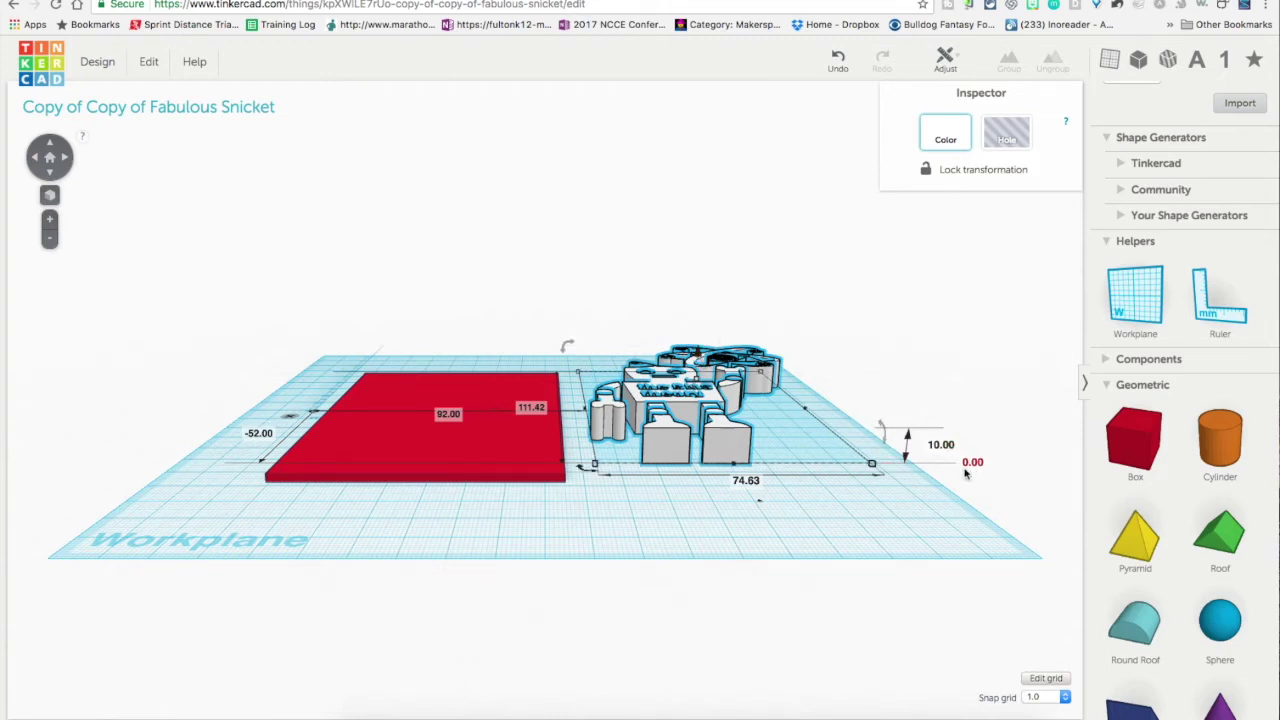
left_click(438, 464)
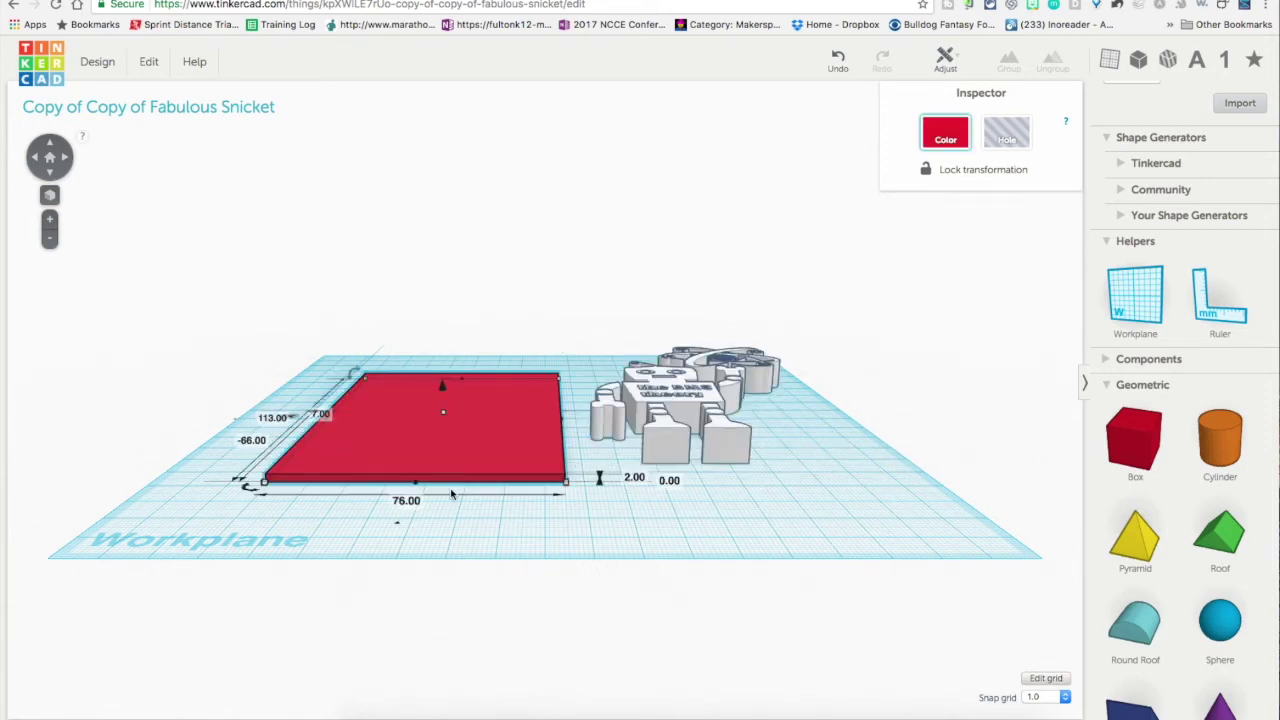
left_click(705, 445)
left_click(970, 462)
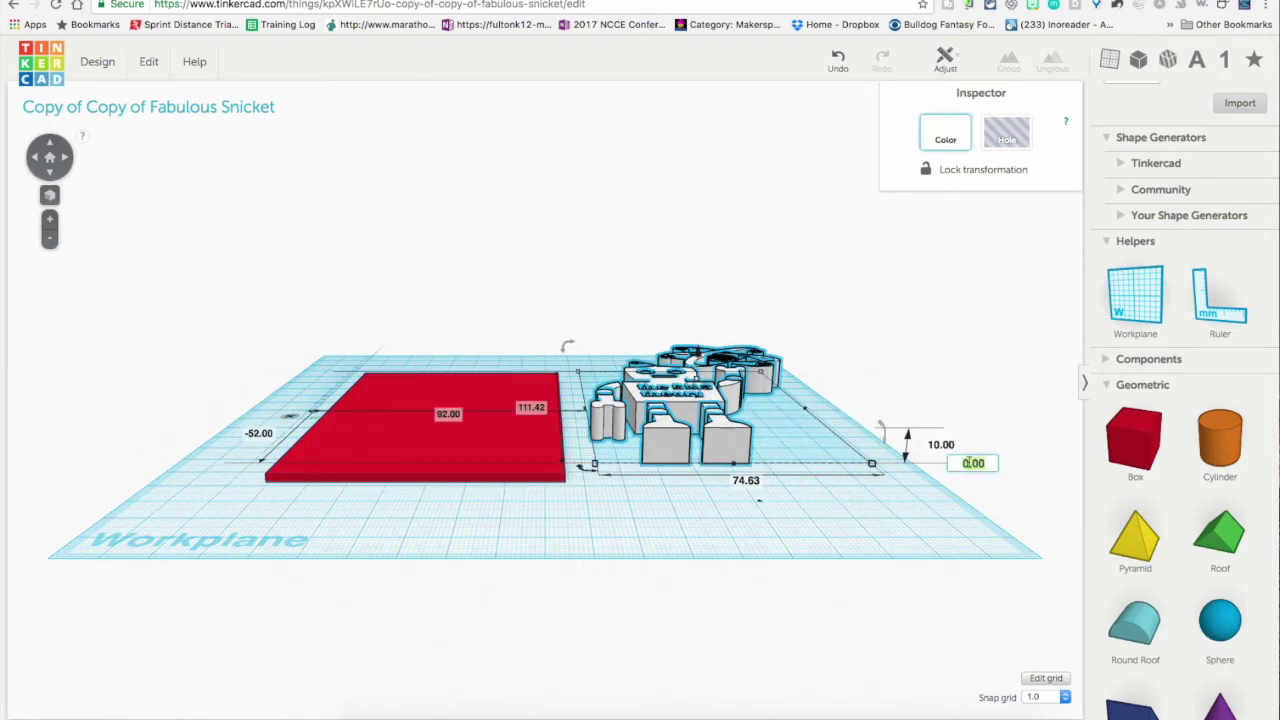
type("2")
key("Return")
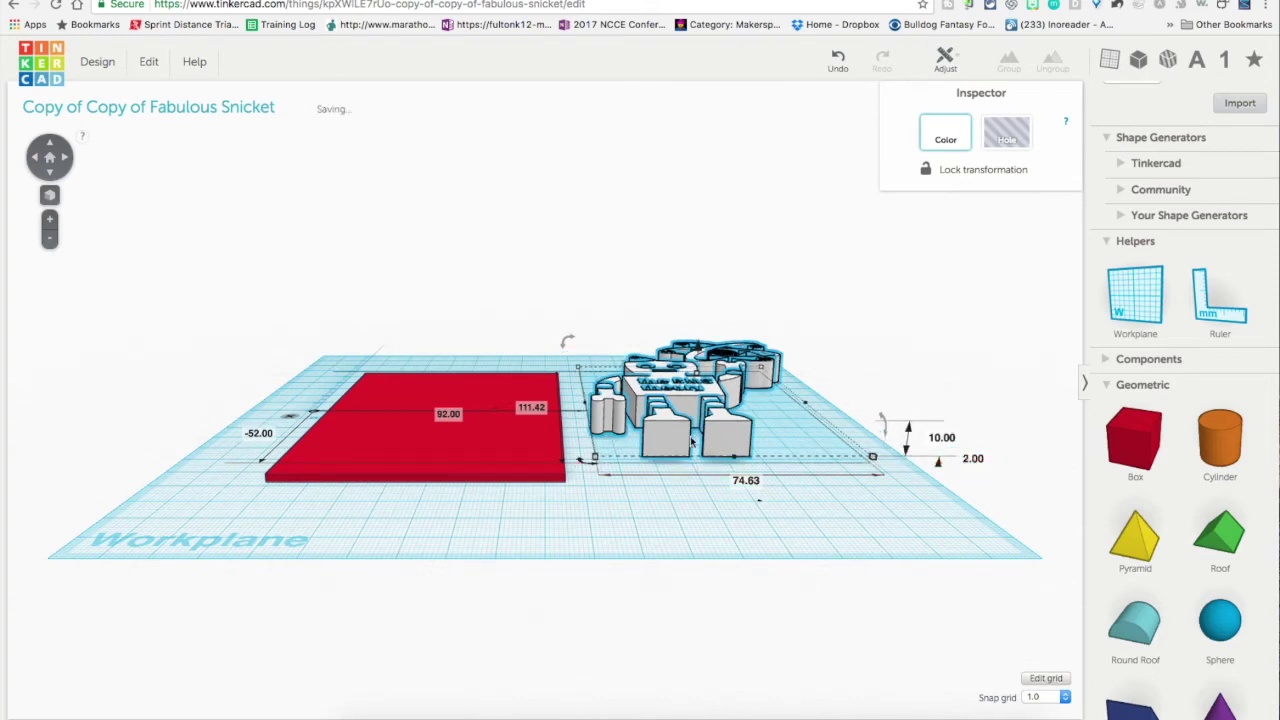
Nudge the robot left against the red plate, then select both plate and robot
key("Left")
key("Left")
key("Left")
key("Left")
key("Left")
key("Left")
key("Left")
key("Left")
key("Left")
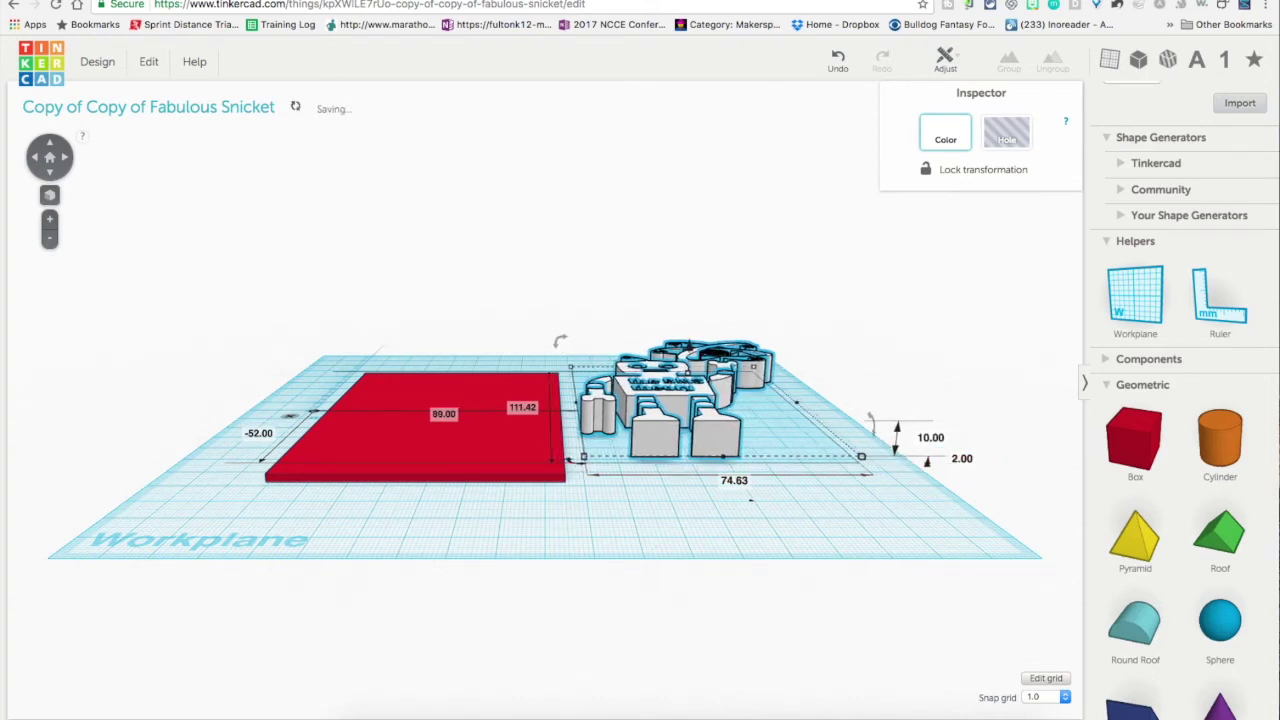
key("Left")
key("Left")
key("Left")
key("Left")
key("Left")
key("Left")
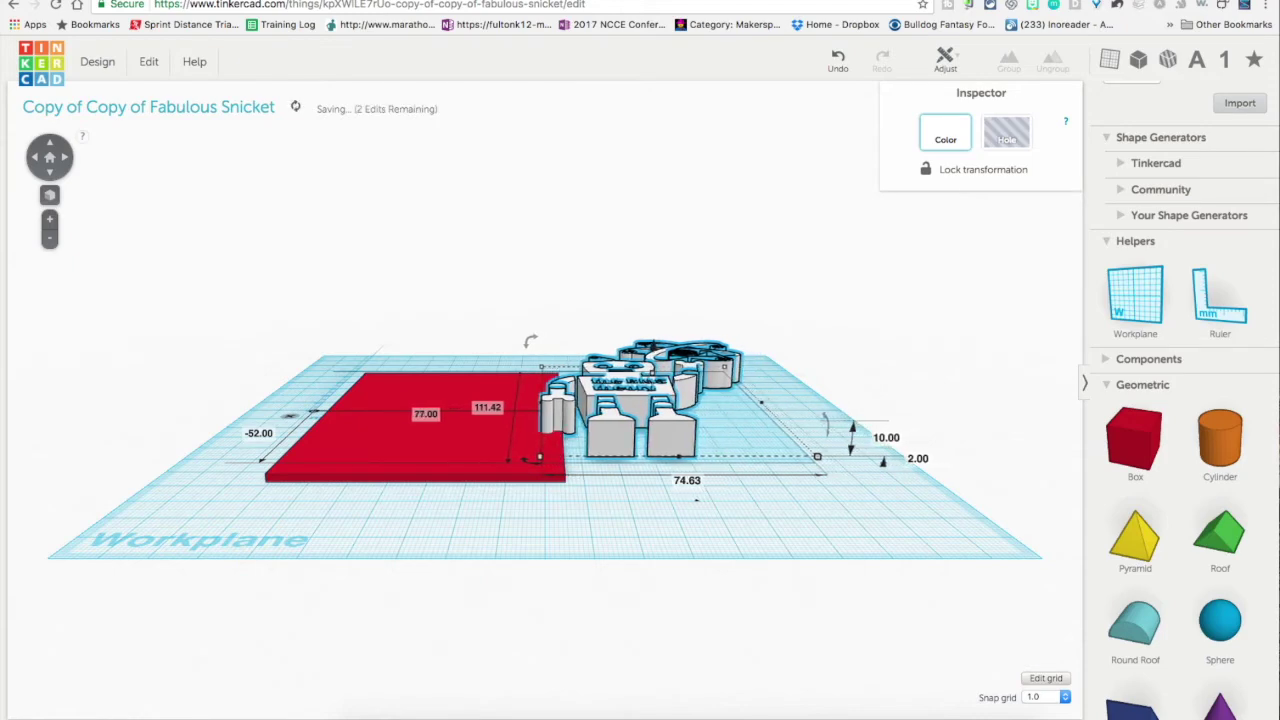
left_click(596, 511)
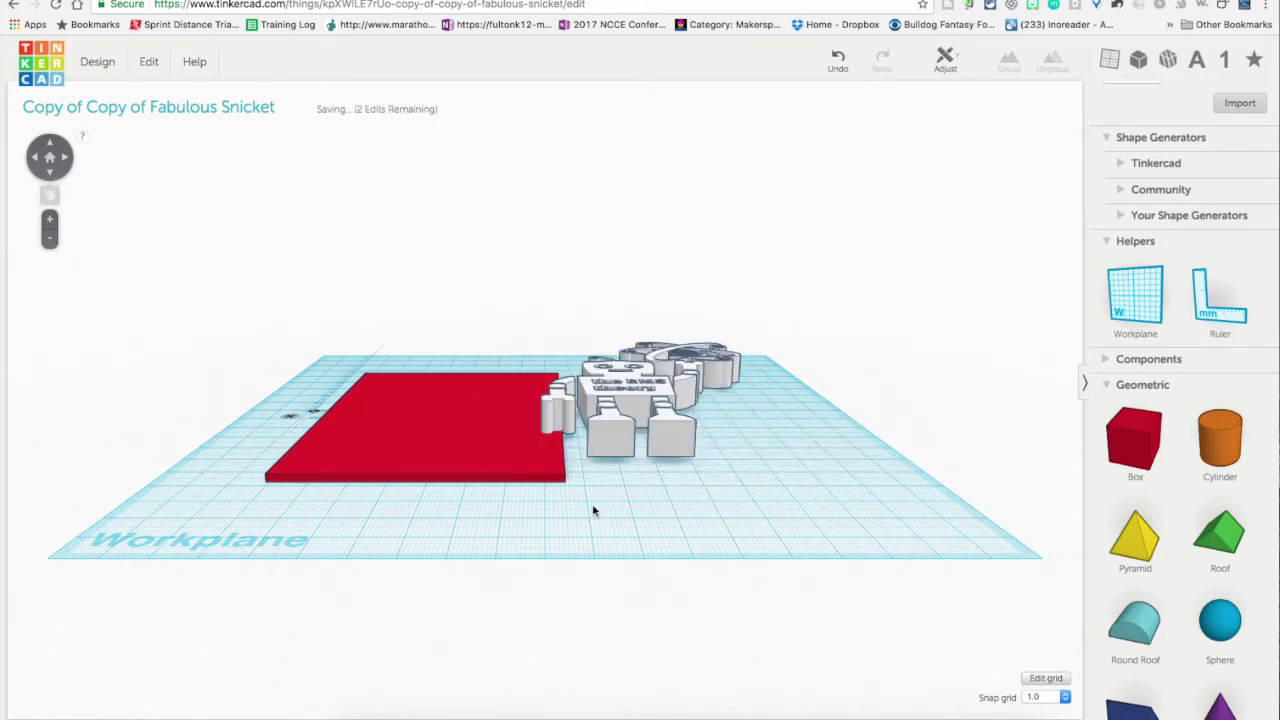
left_click(49, 146)
left_click(49, 146)
left_click_drag(300, 212, 777, 633)
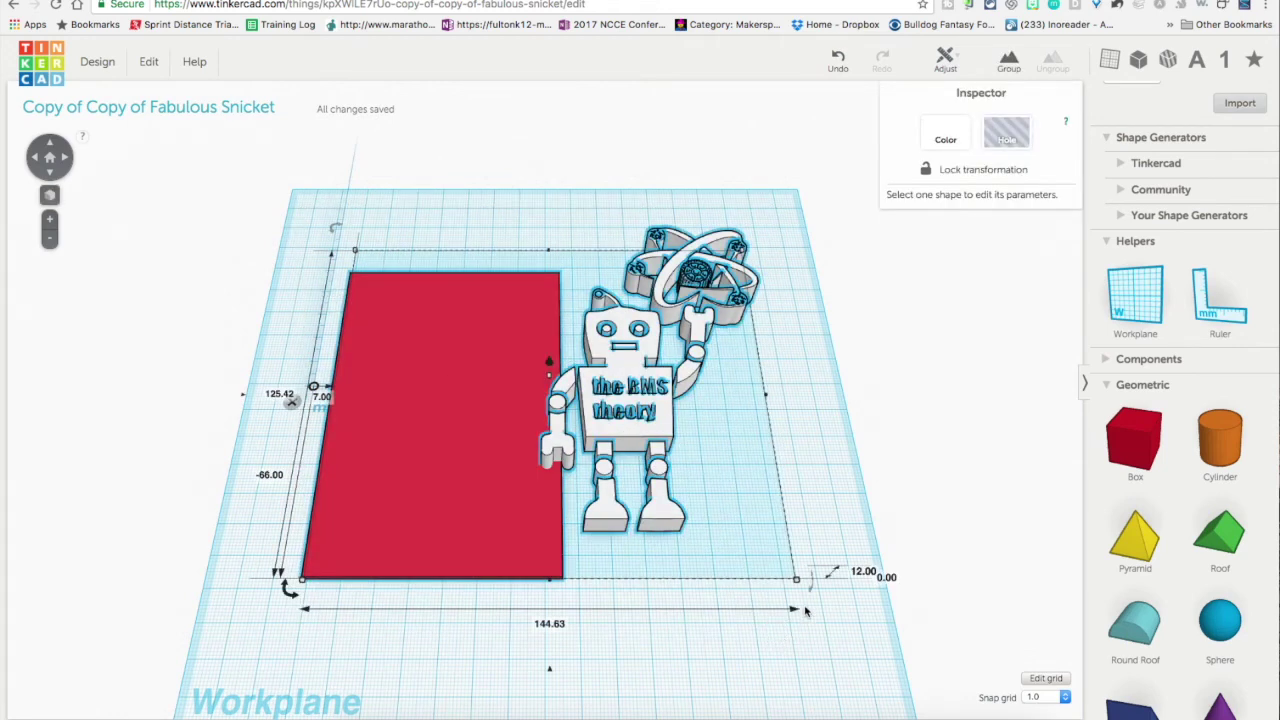
Use Adjust > Align to centre the robot on the plate across its width and length
left_click(958, 60)
left_click(951, 87)
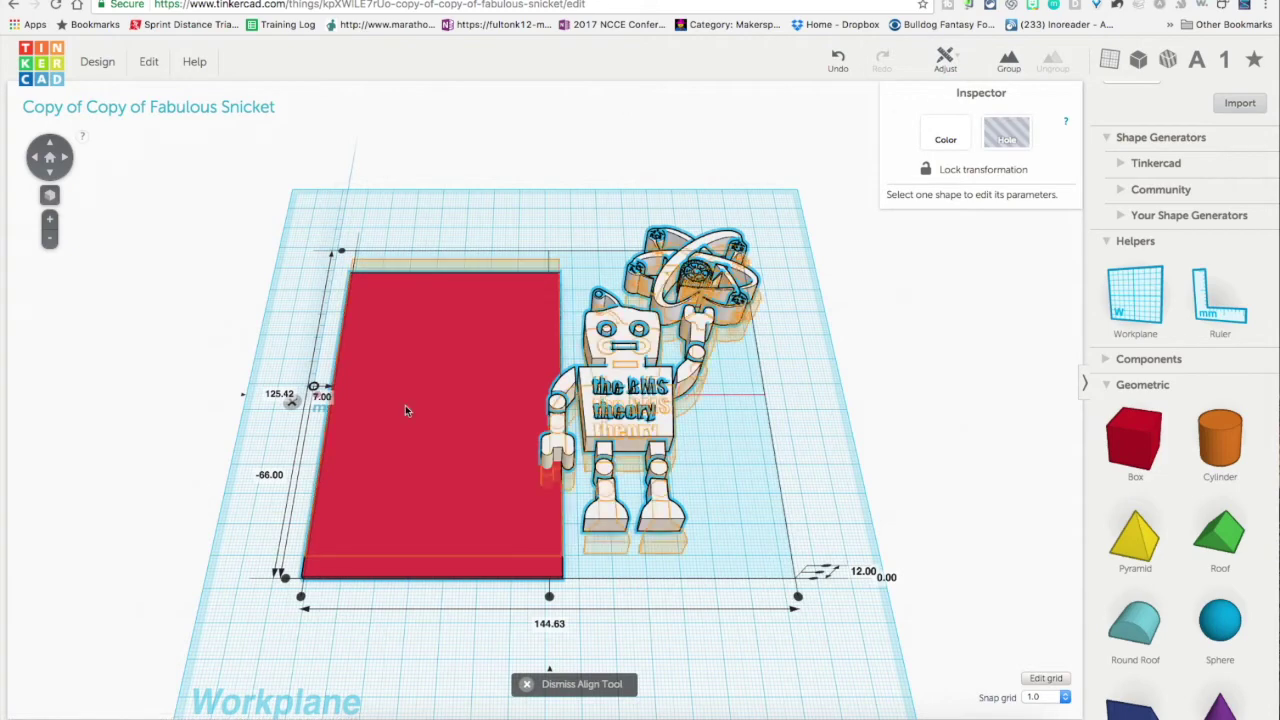
left_click(549, 596)
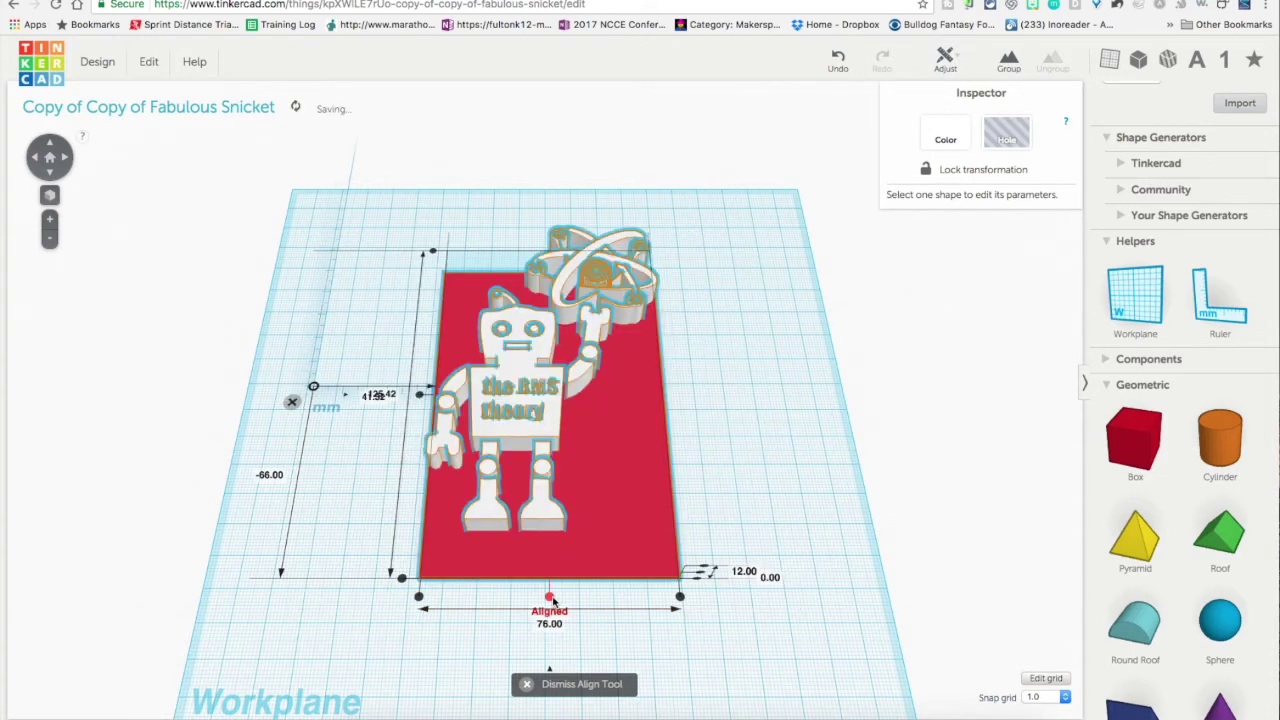
left_click(420, 397)
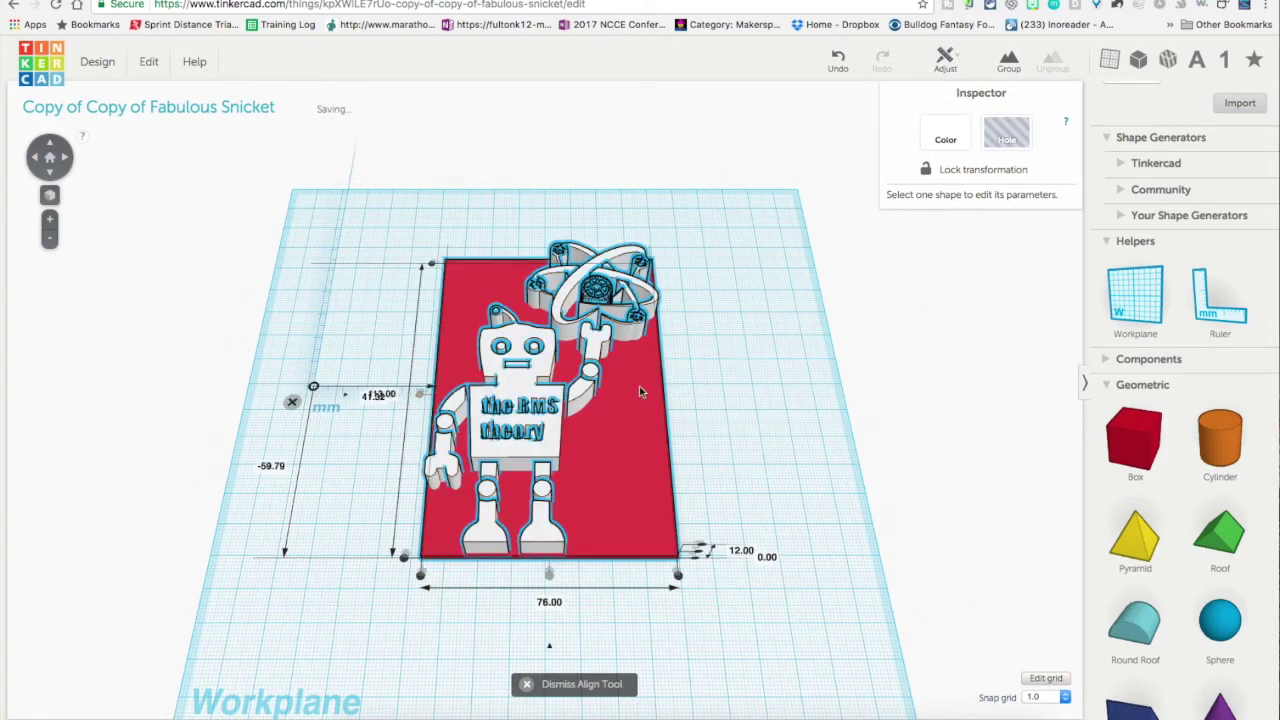
left_click(50, 145)
left_click(50, 145)
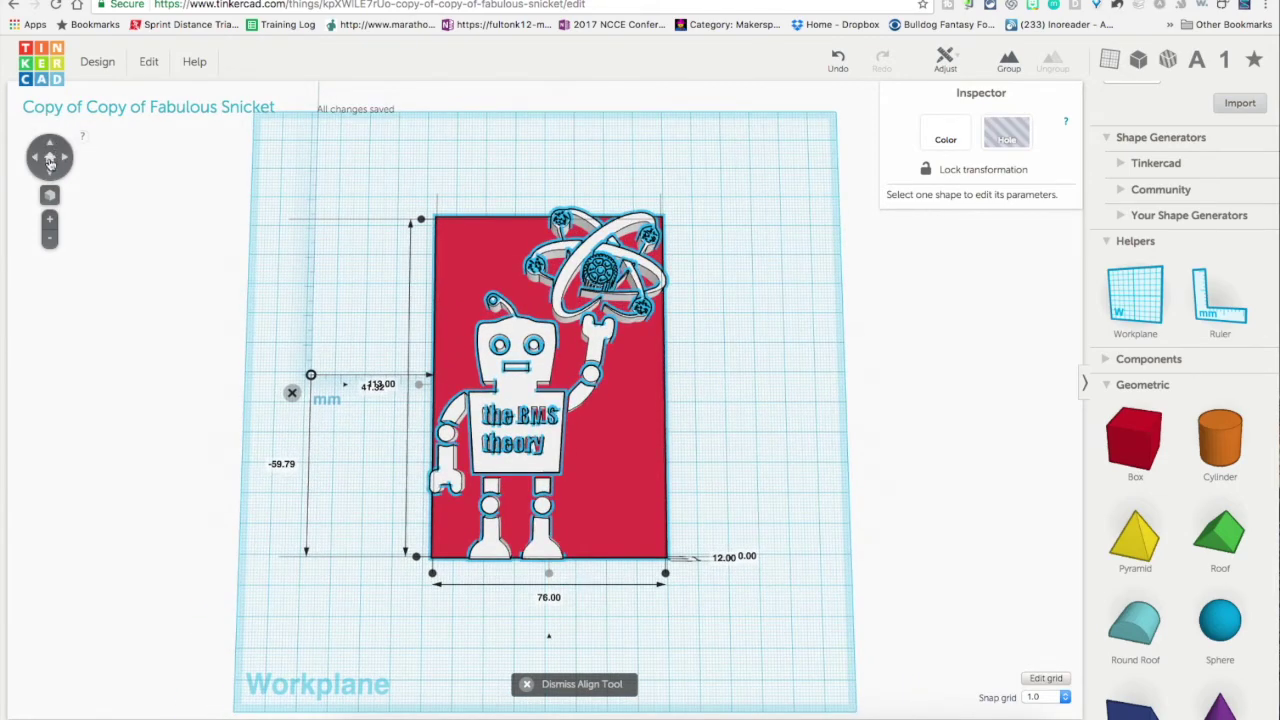
left_click(722, 418)
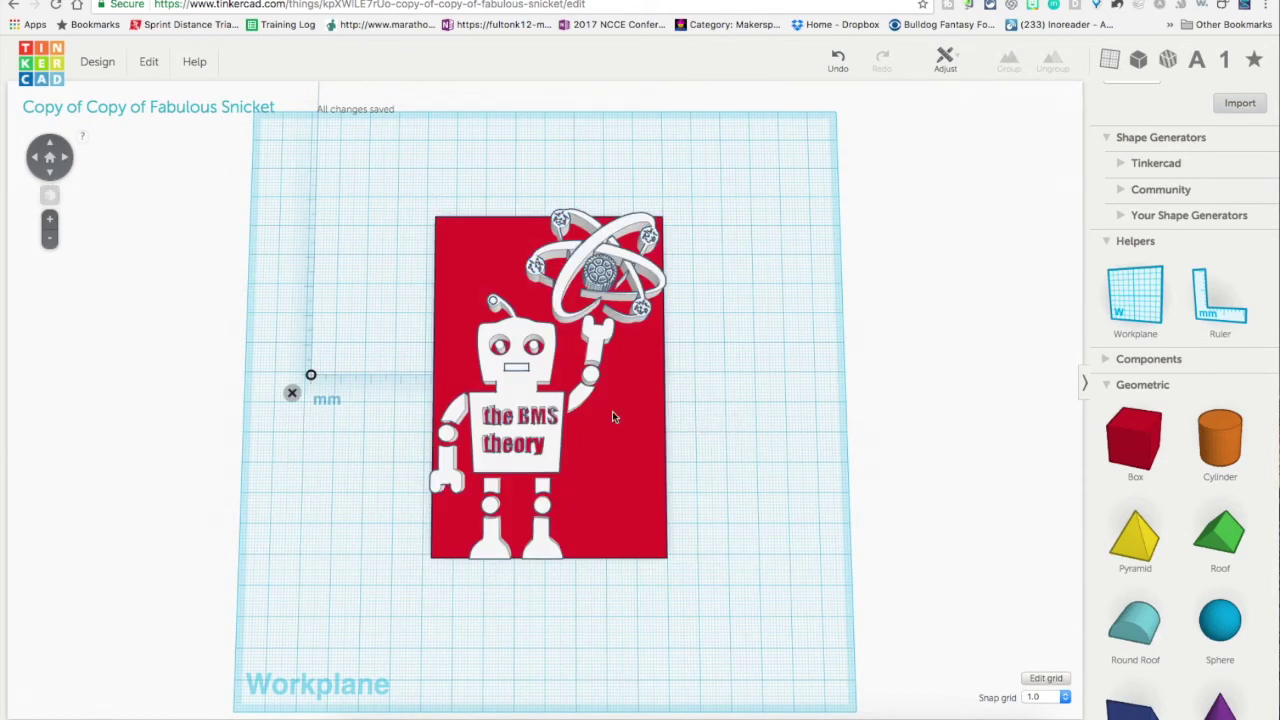
Remove the ruler and orbit around the model to check it from several angles
left_click(64, 156)
left_click(38, 155)
left_click(292, 392)
left_click(53, 175)
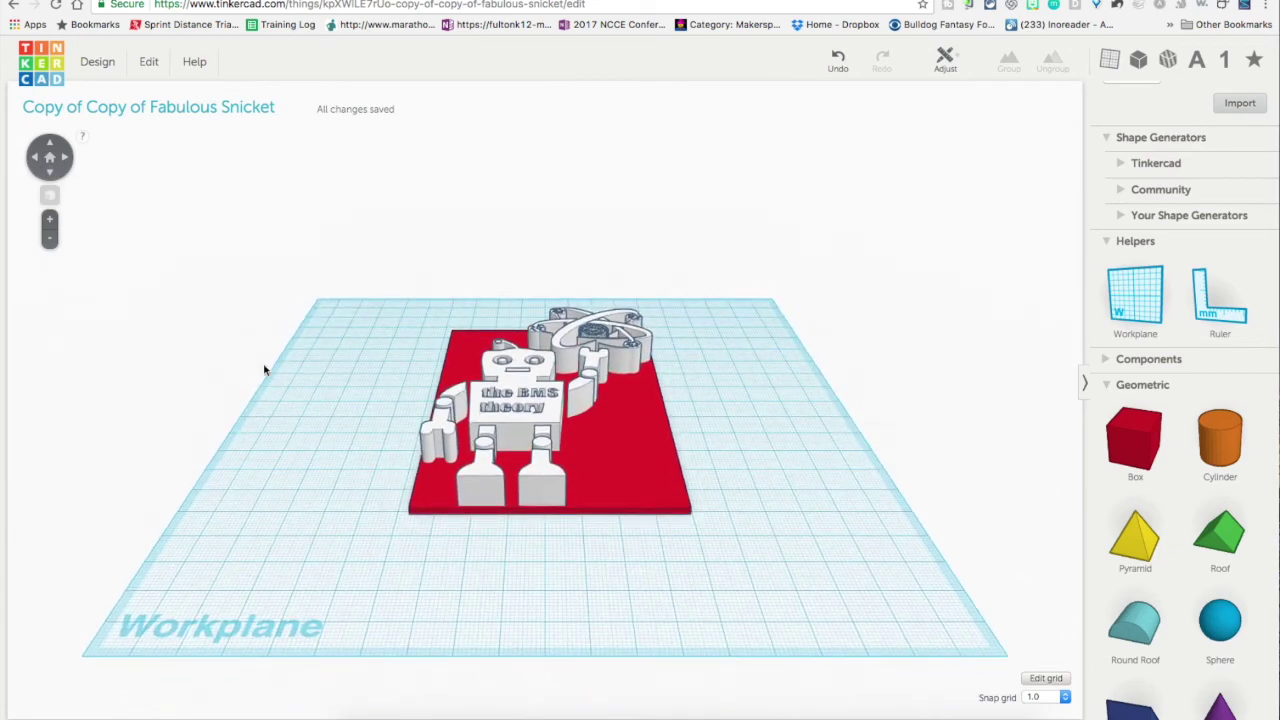
left_click(66, 158)
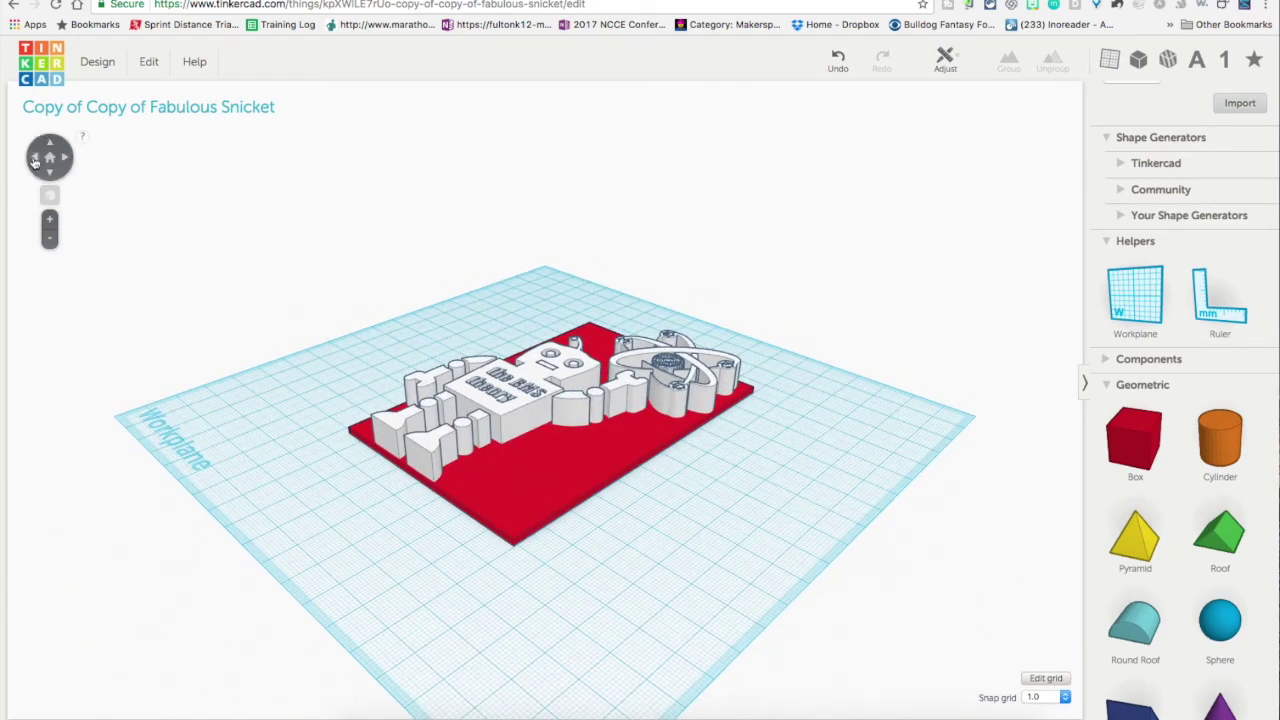
left_click(35, 160)
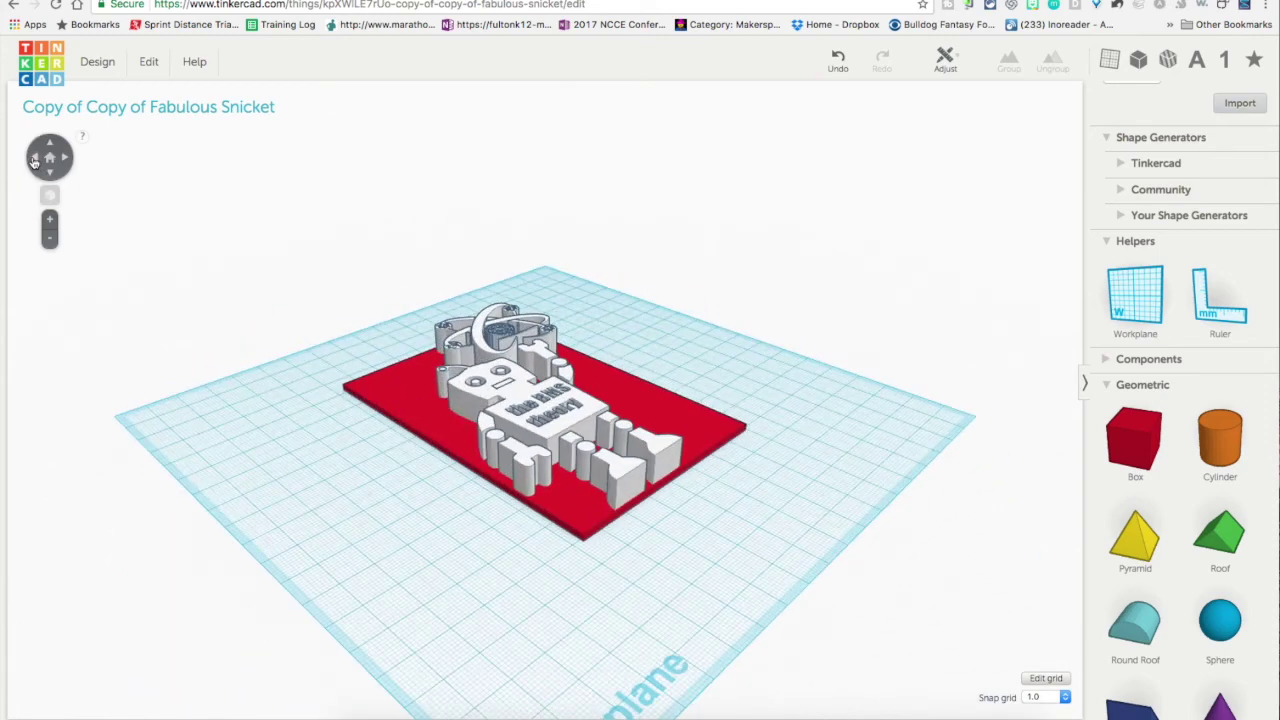
left_click(35, 160)
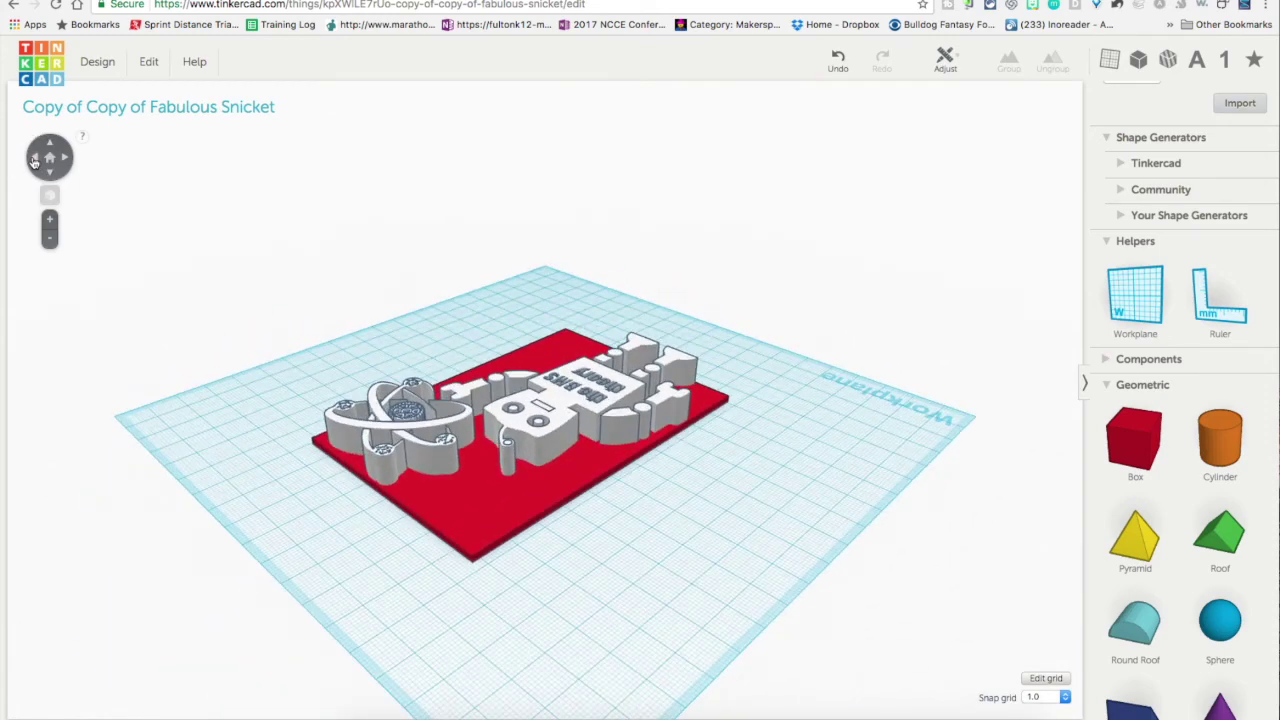
left_click(66, 160)
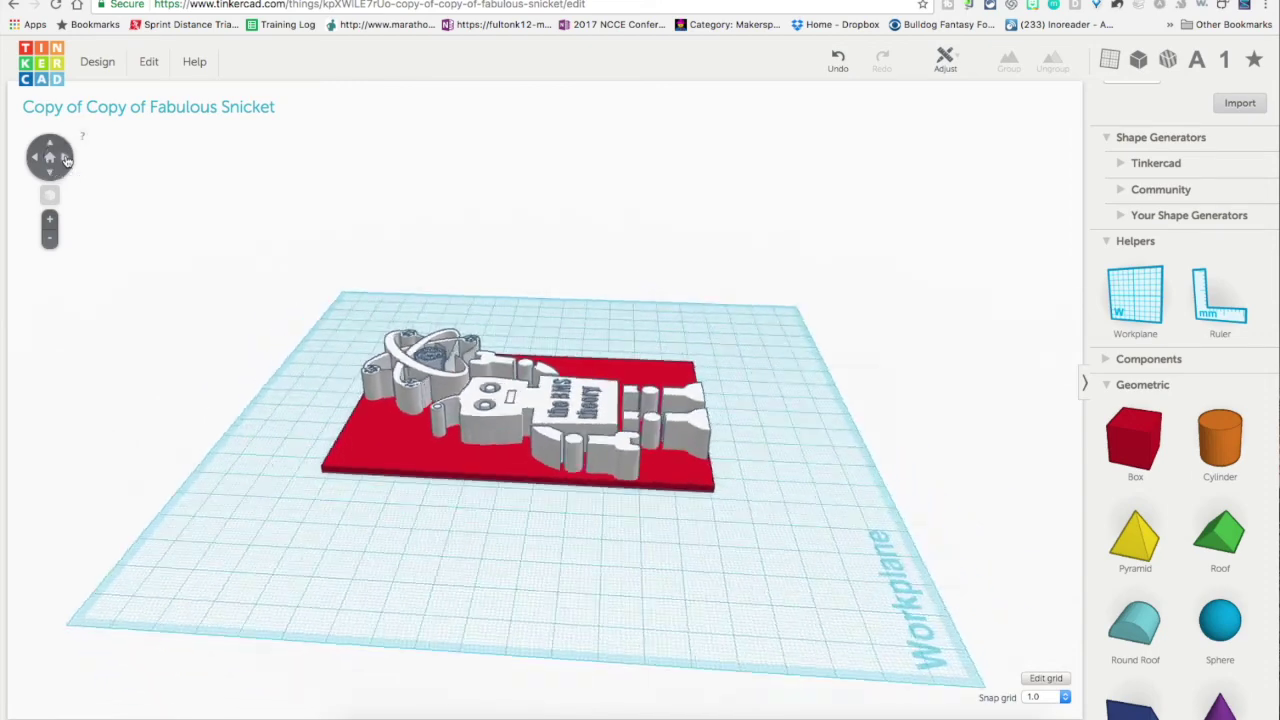
left_click(66, 160)
left_click(55, 143)
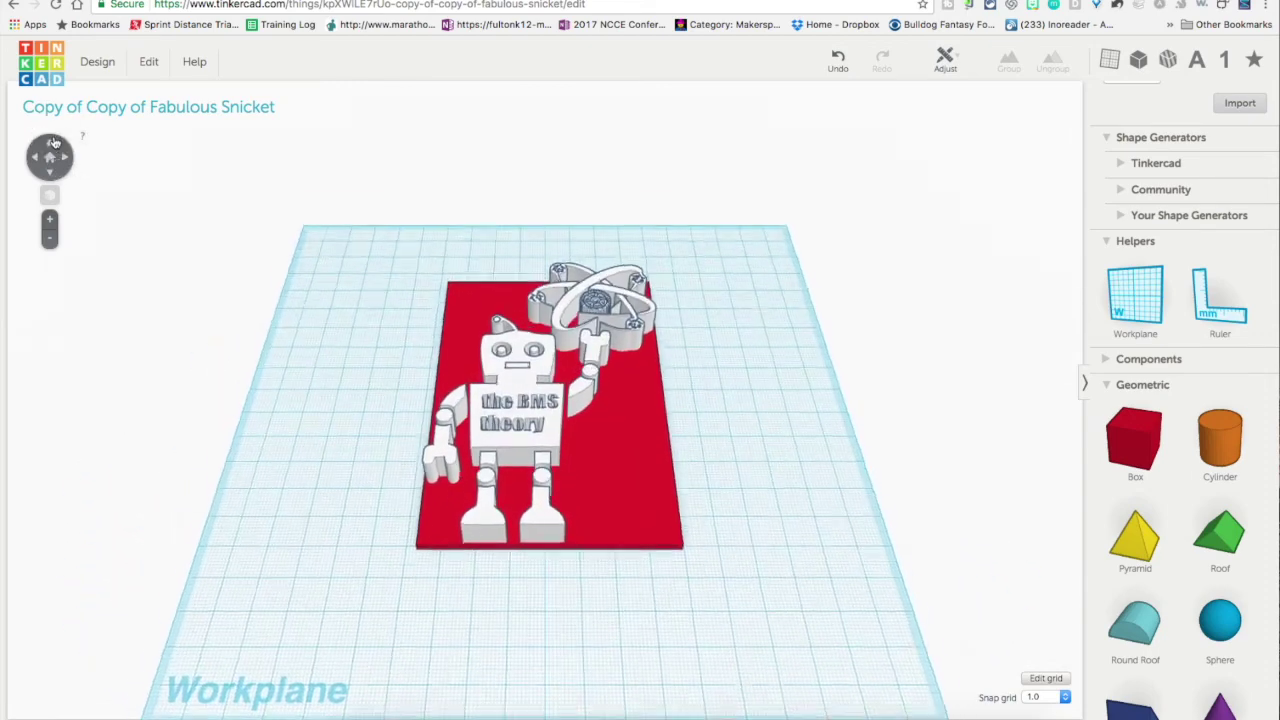
View the plate edge-on to confirm nothing overhangs, then select the robot
left_click(52, 174)
left_click(50, 173)
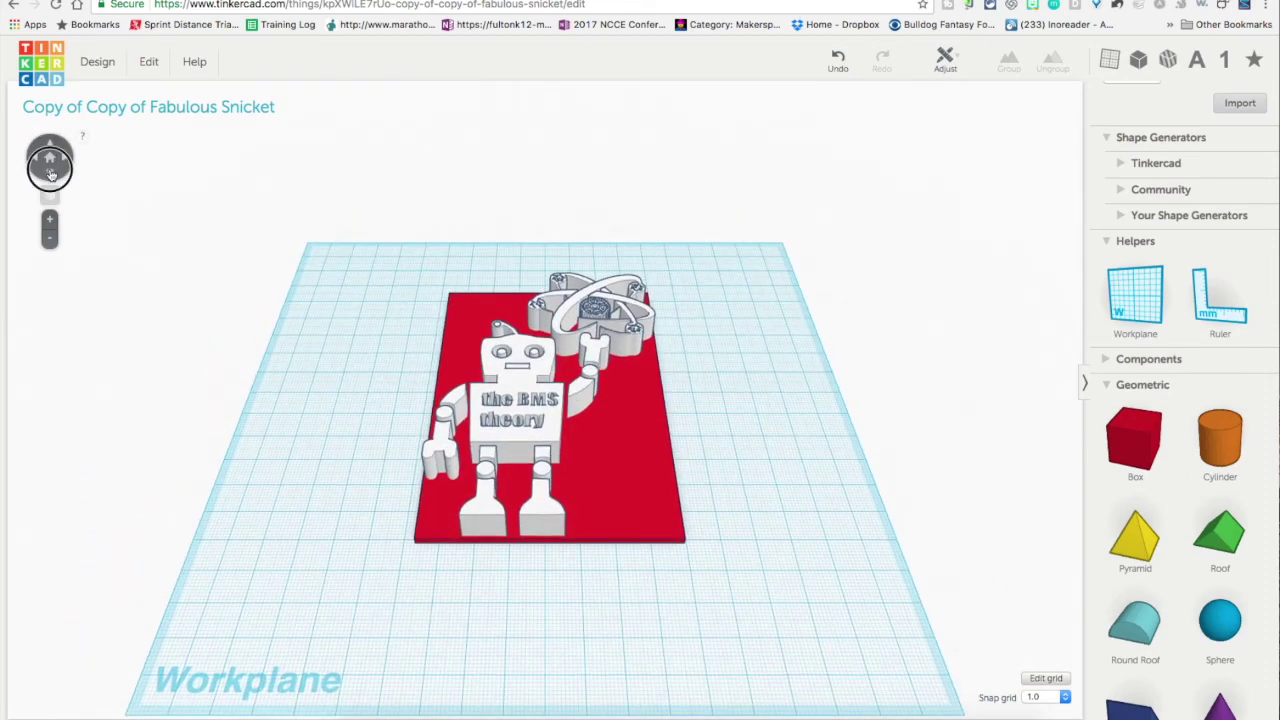
left_click(50, 173)
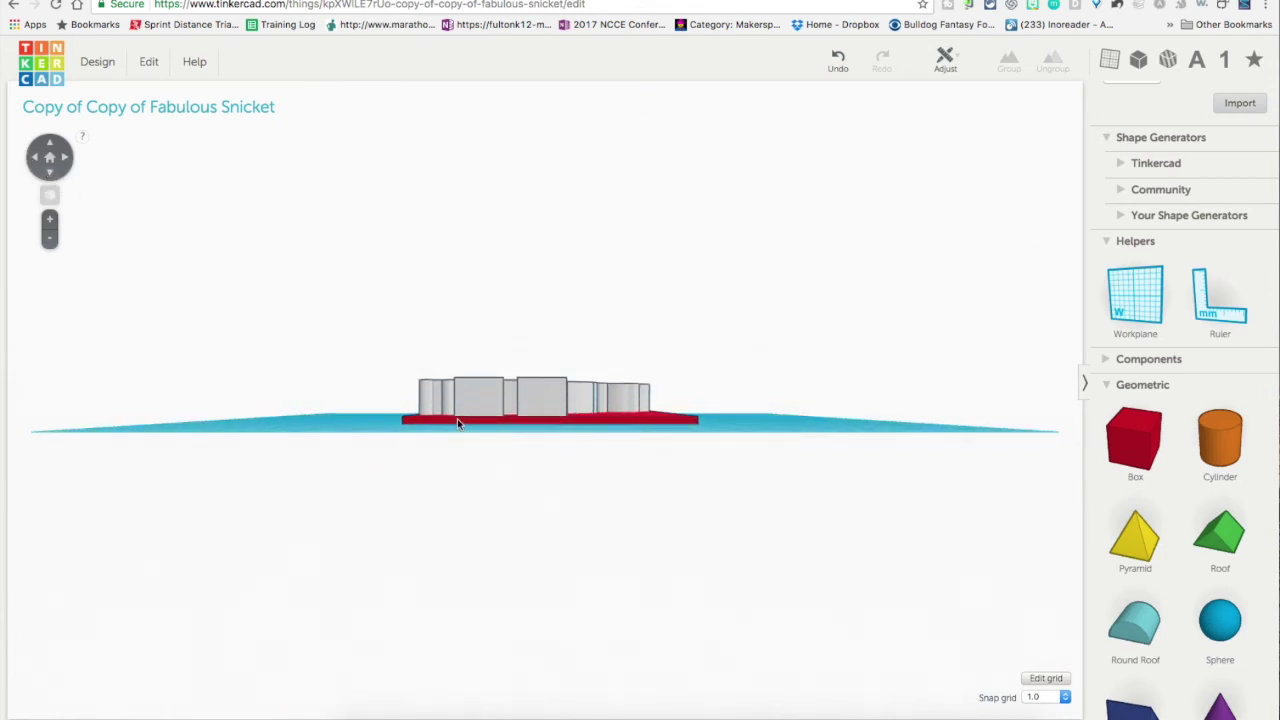
left_click(66, 160)
left_click(66, 160)
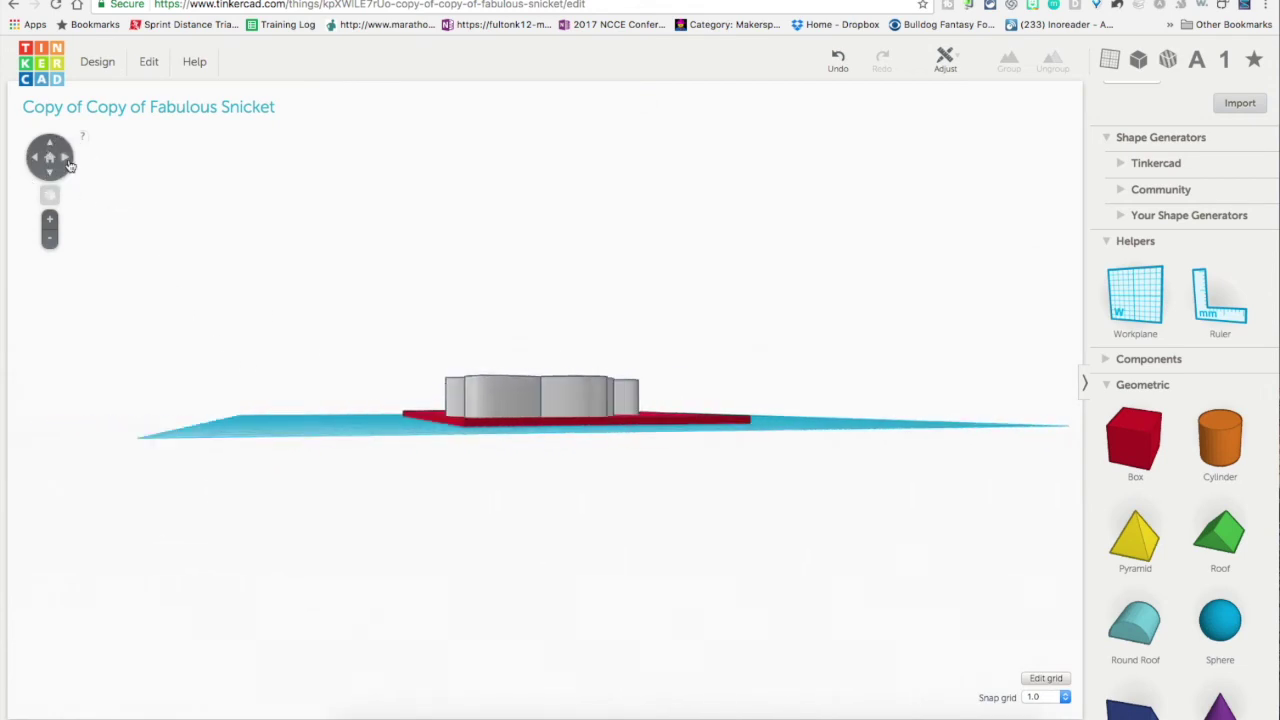
left_click(36, 160)
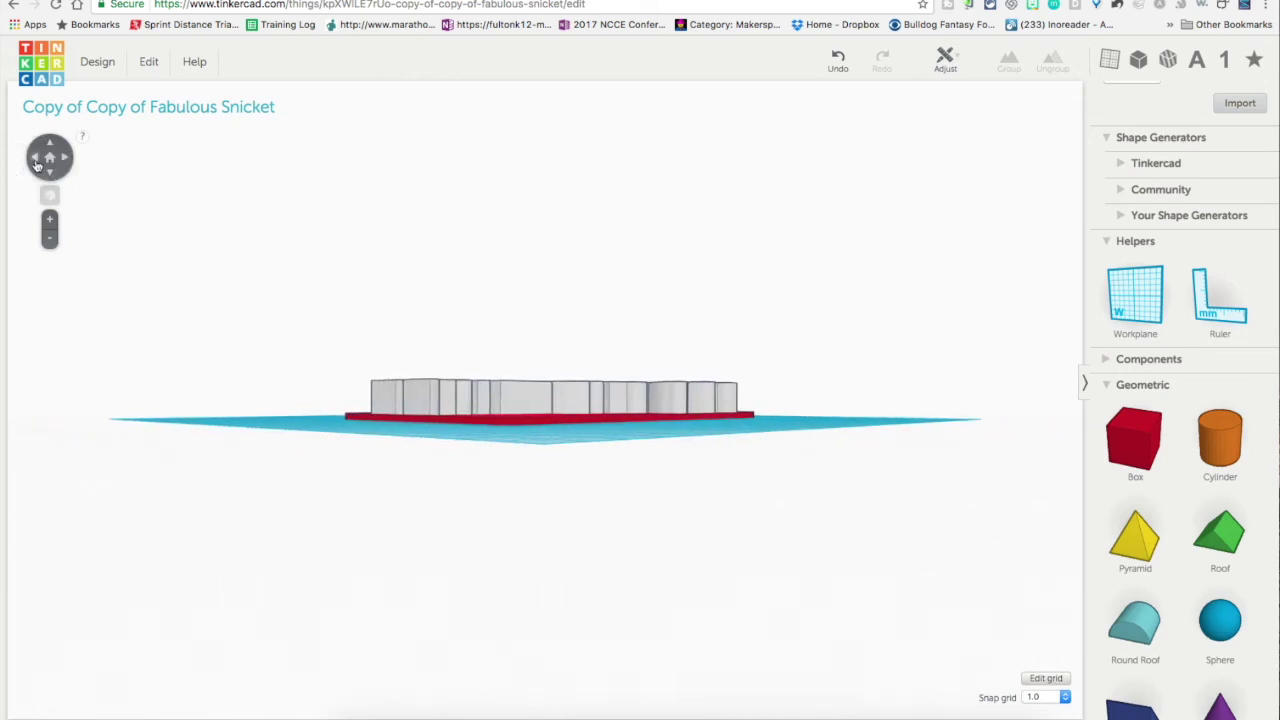
left_click(51, 145)
left_click(51, 145)
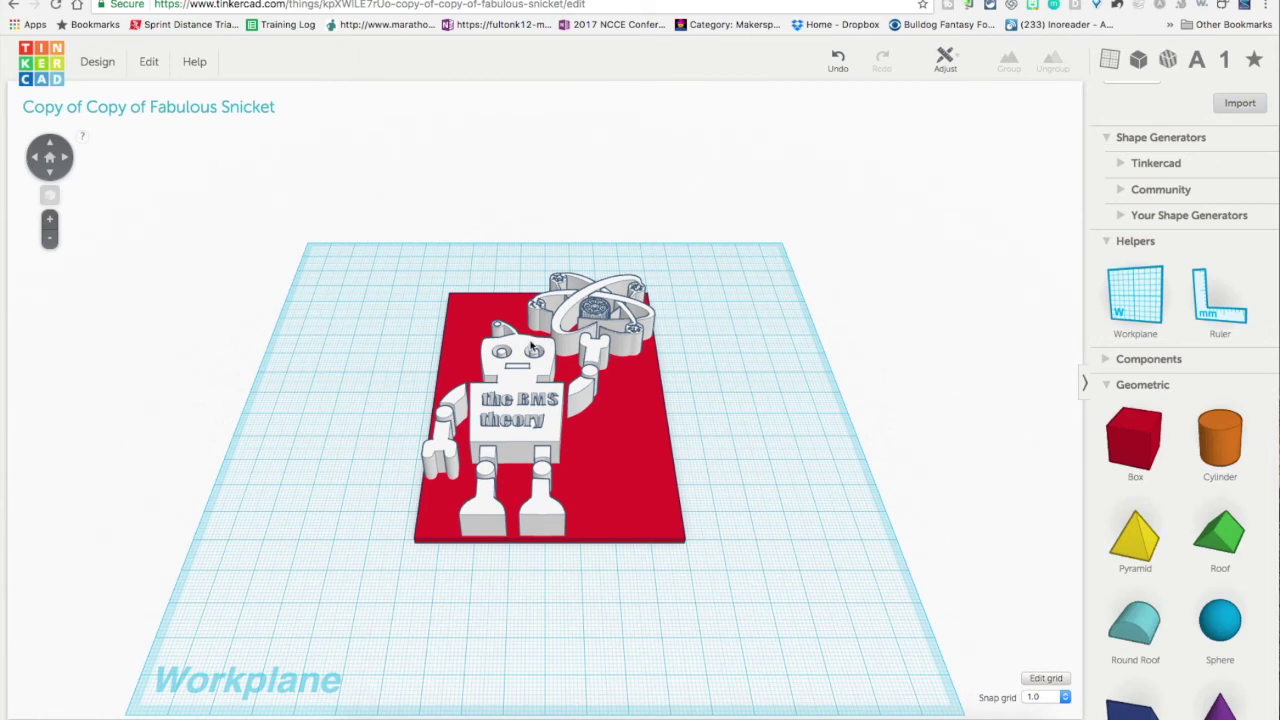
left_click(599, 493)
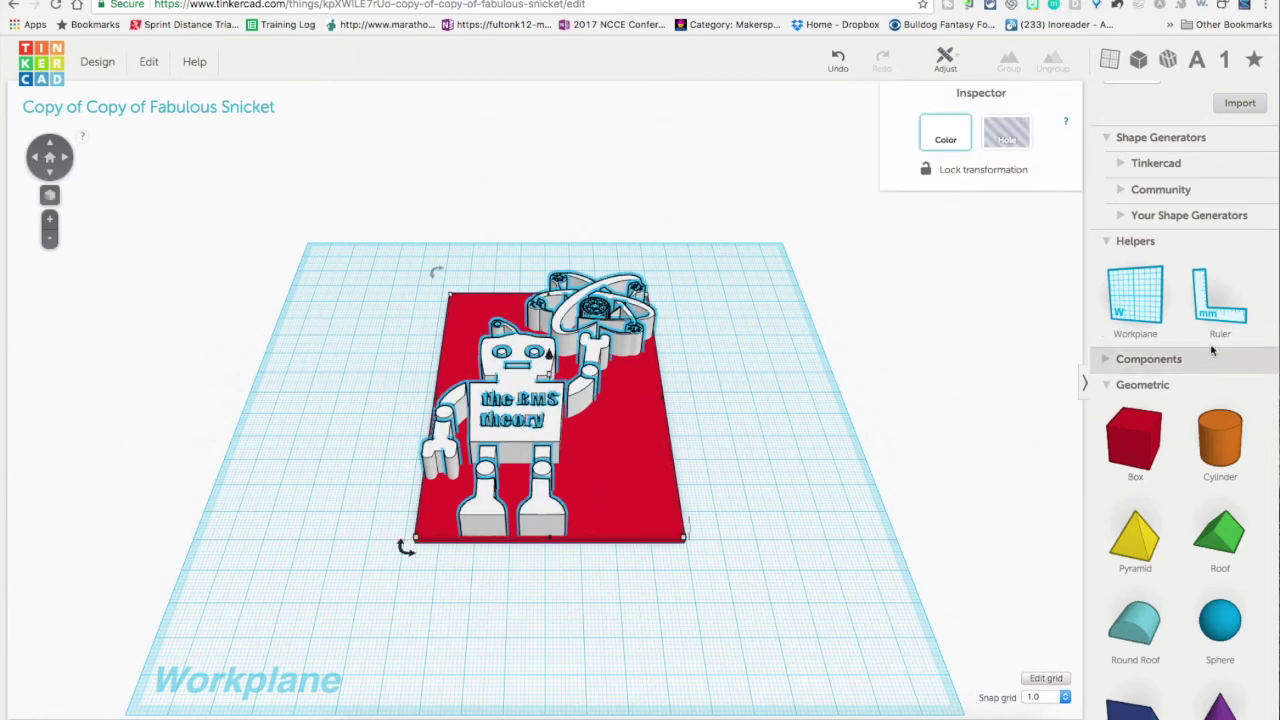
Place a ruler at the plate corner and set the robot's elevation to 1.7 mm
left_click_drag(1208, 306, 400, 549)
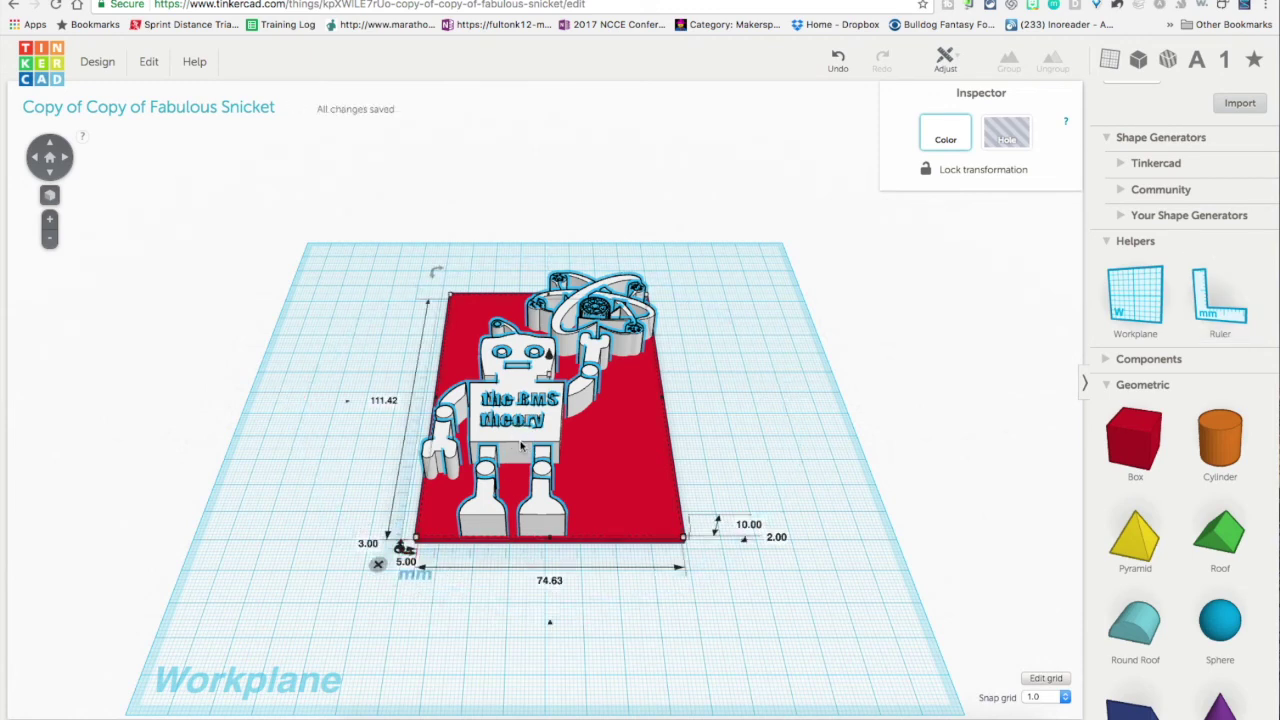
left_click(778, 538)
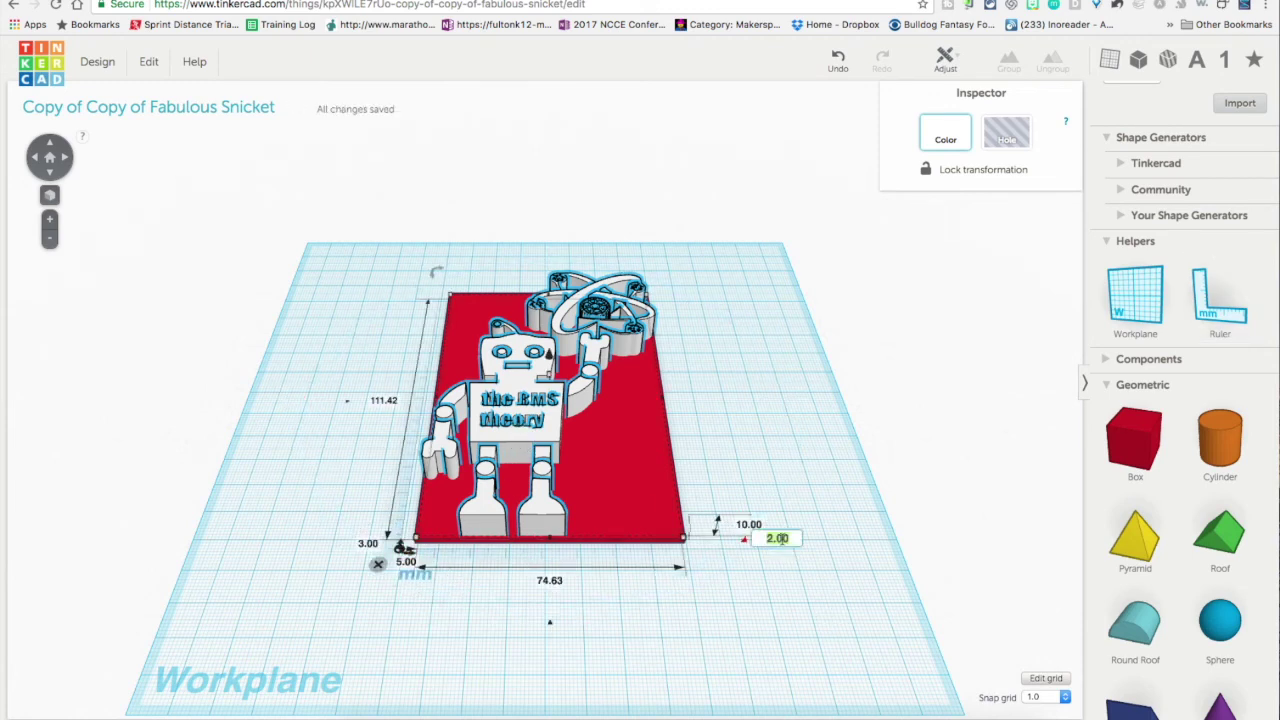
type("1.7")
key("Return")
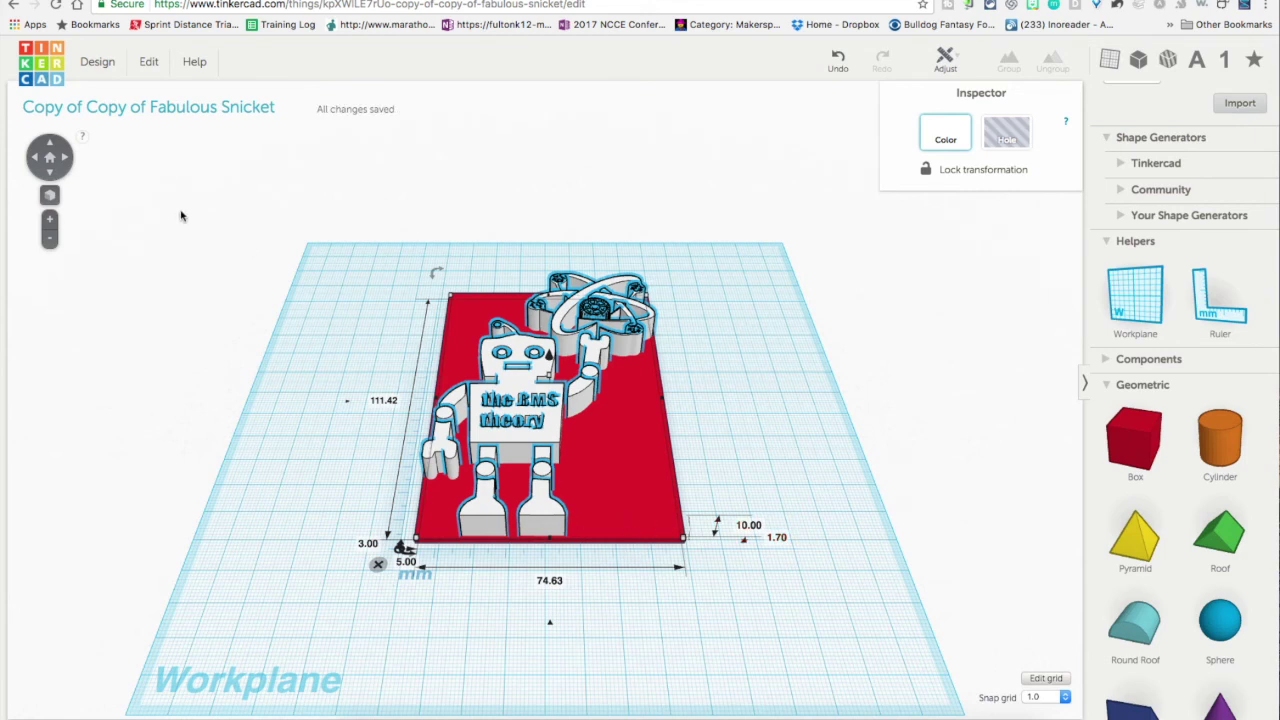
left_click(50, 147)
Group the plate, robot and atom into one 76 × 113 × 11.70 mm object and move it
left_click(310, 201)
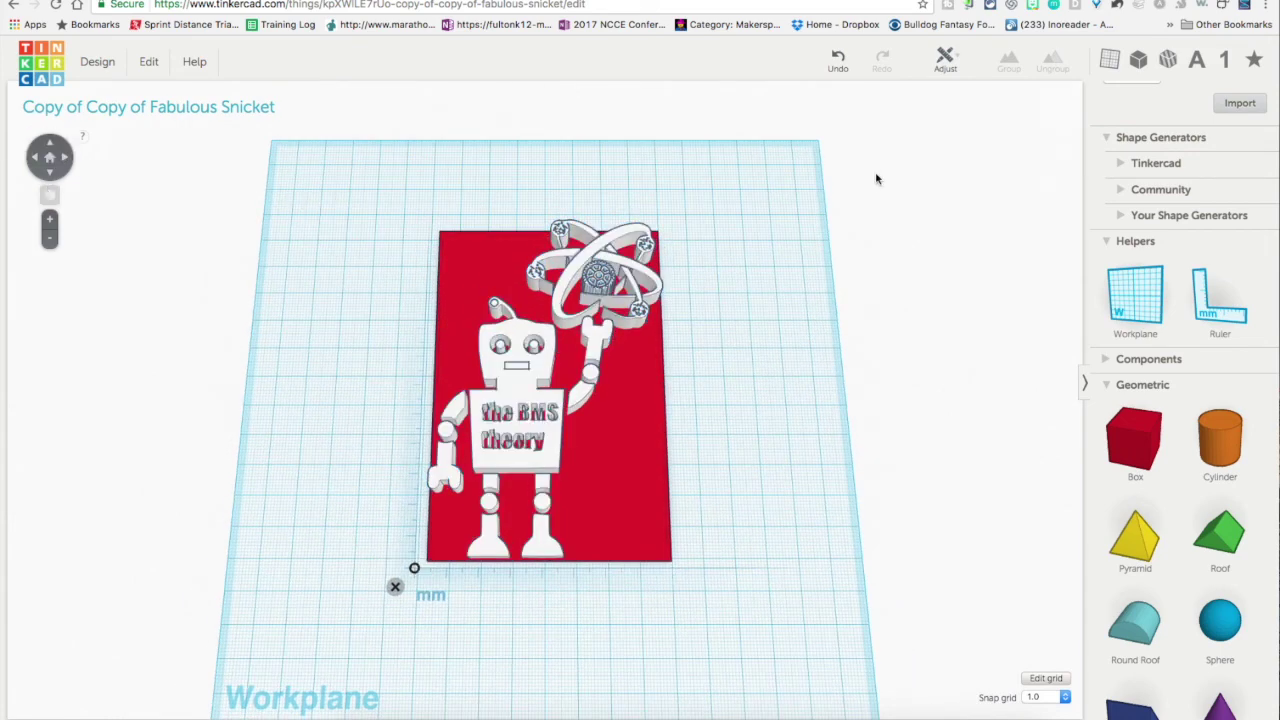
left_click_drag(364, 180, 760, 650)
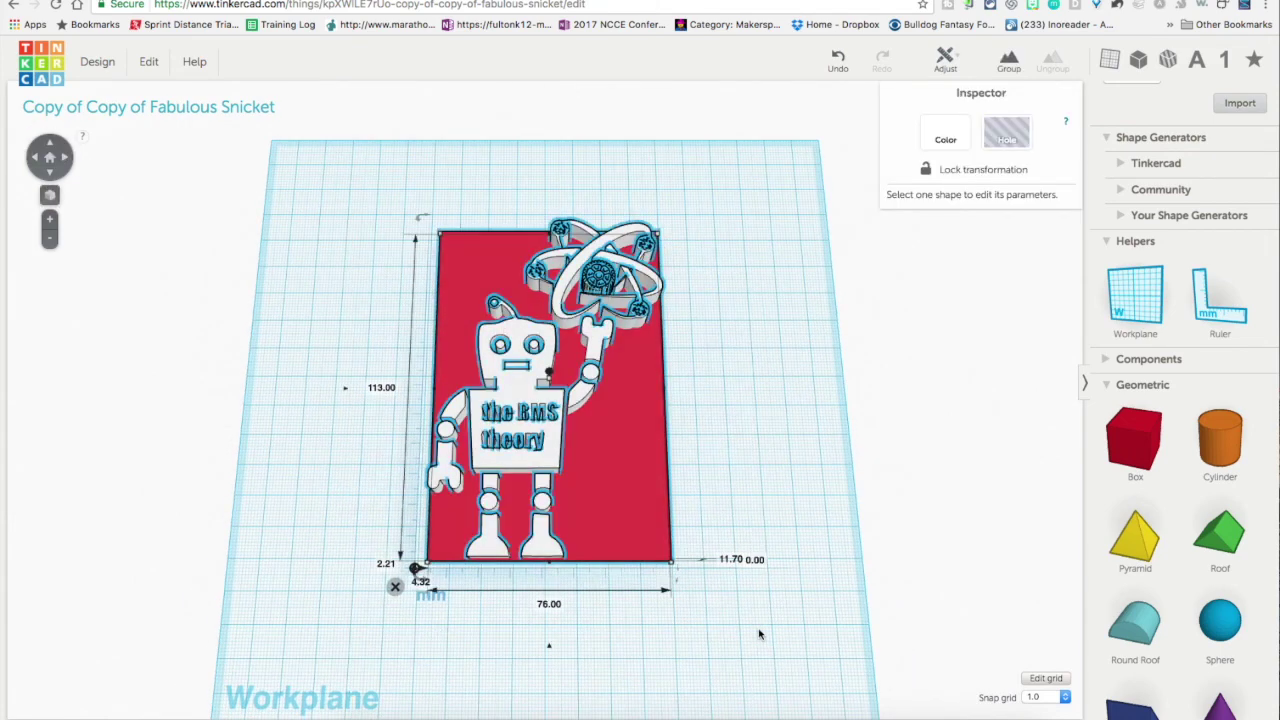
left_click(1008, 60)
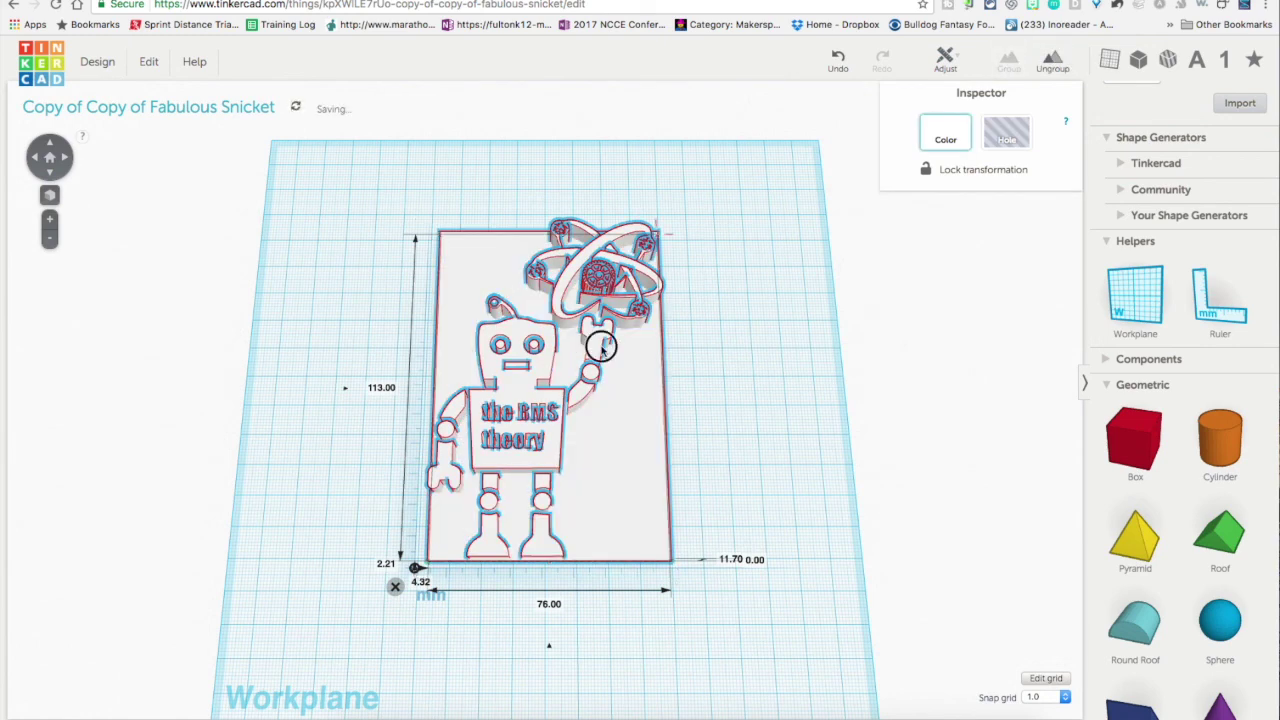
left_click_drag(570, 353, 463, 300)
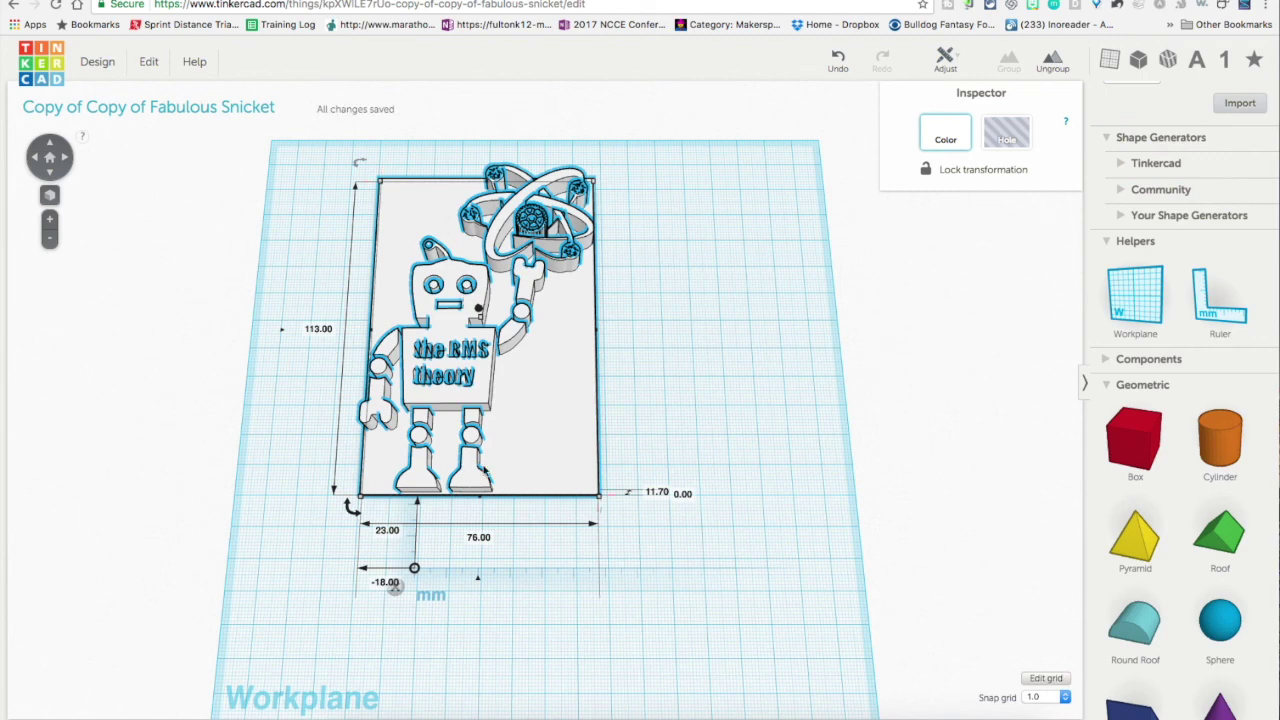
left_click_drag(463, 372, 543, 441)
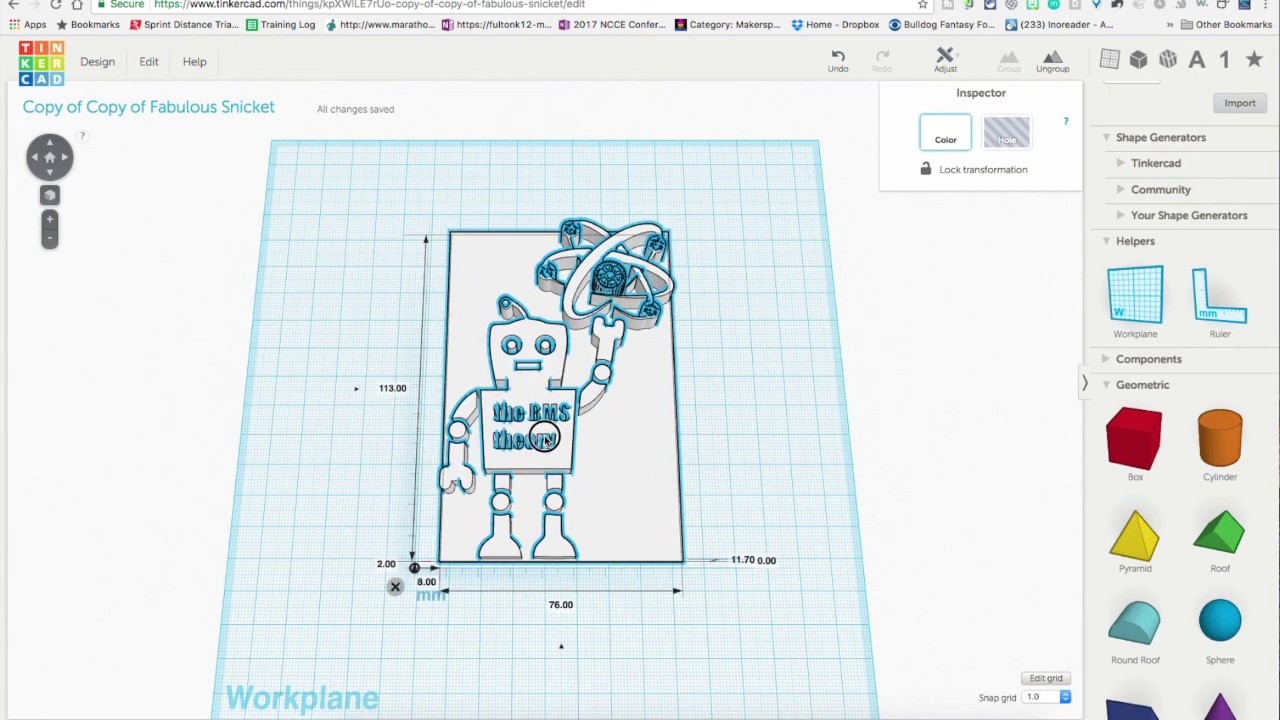